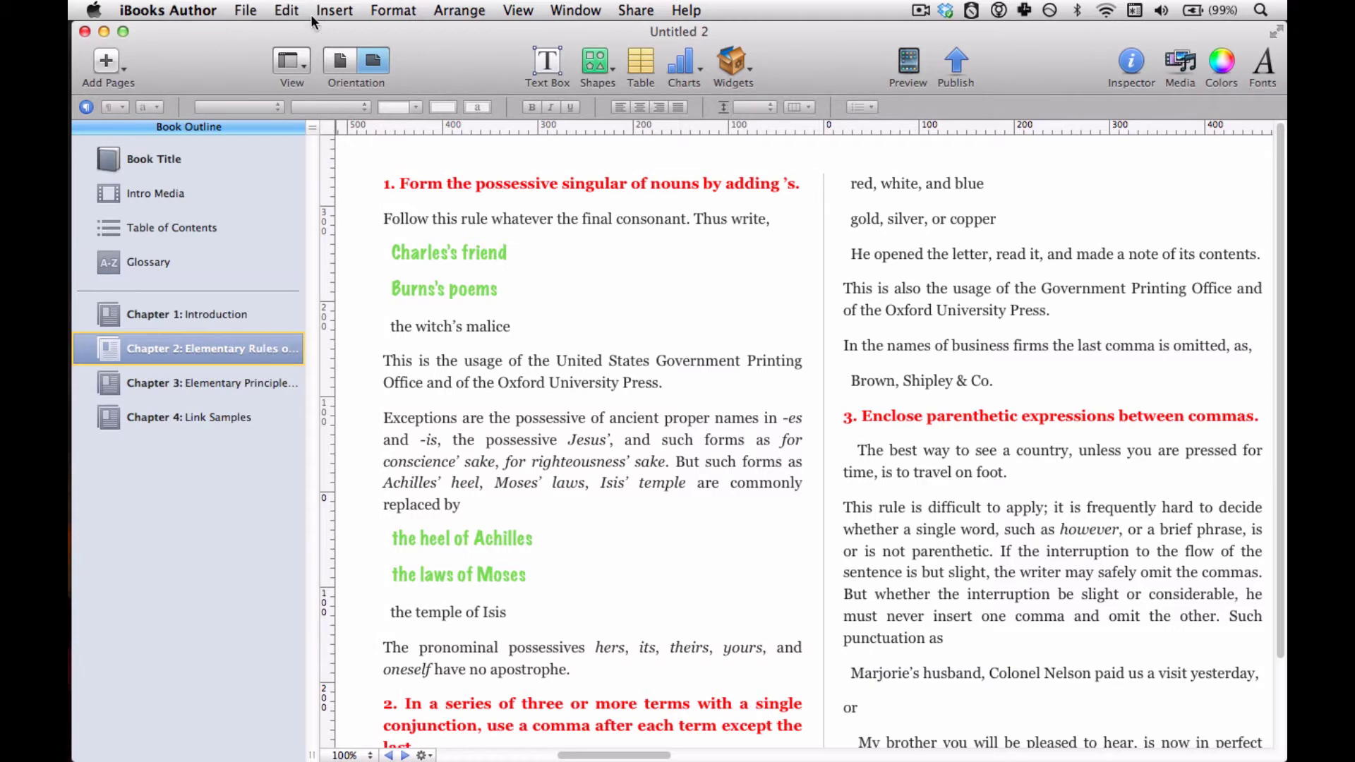
Save the current book as a template named "Template with Chapters Included" in My Templates.
{"action": "left_click", "coordinate": [243, 10]}
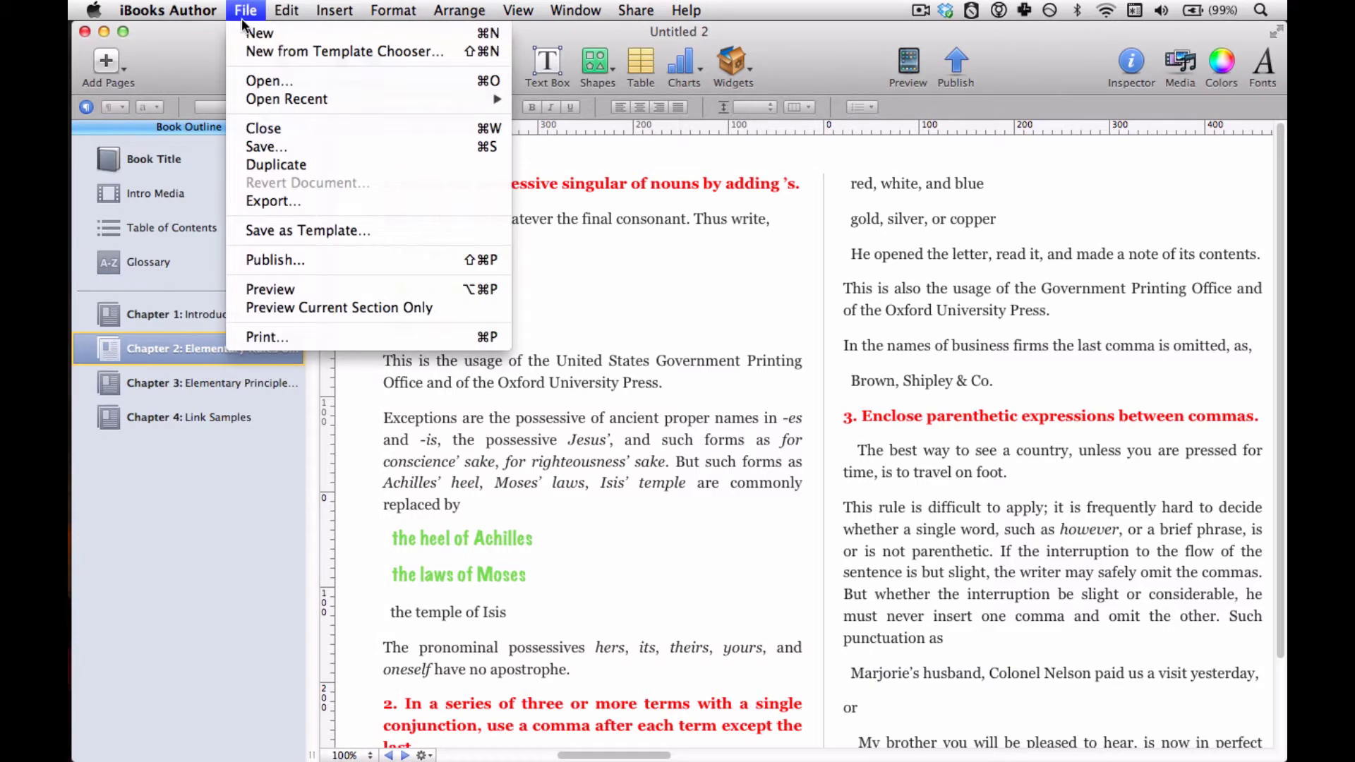
{"action": "left_click", "coordinate": [292, 231]}
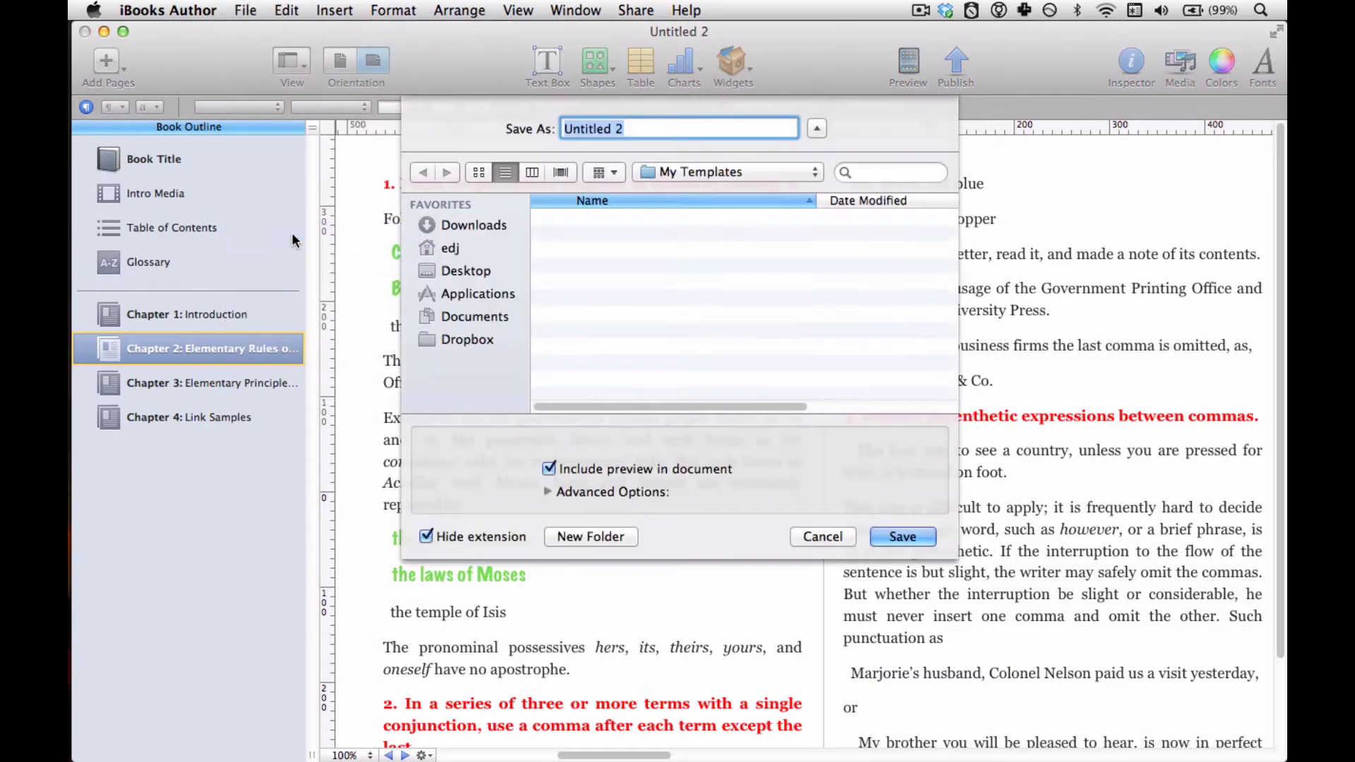
{"action": "type", "text": "Temp"}
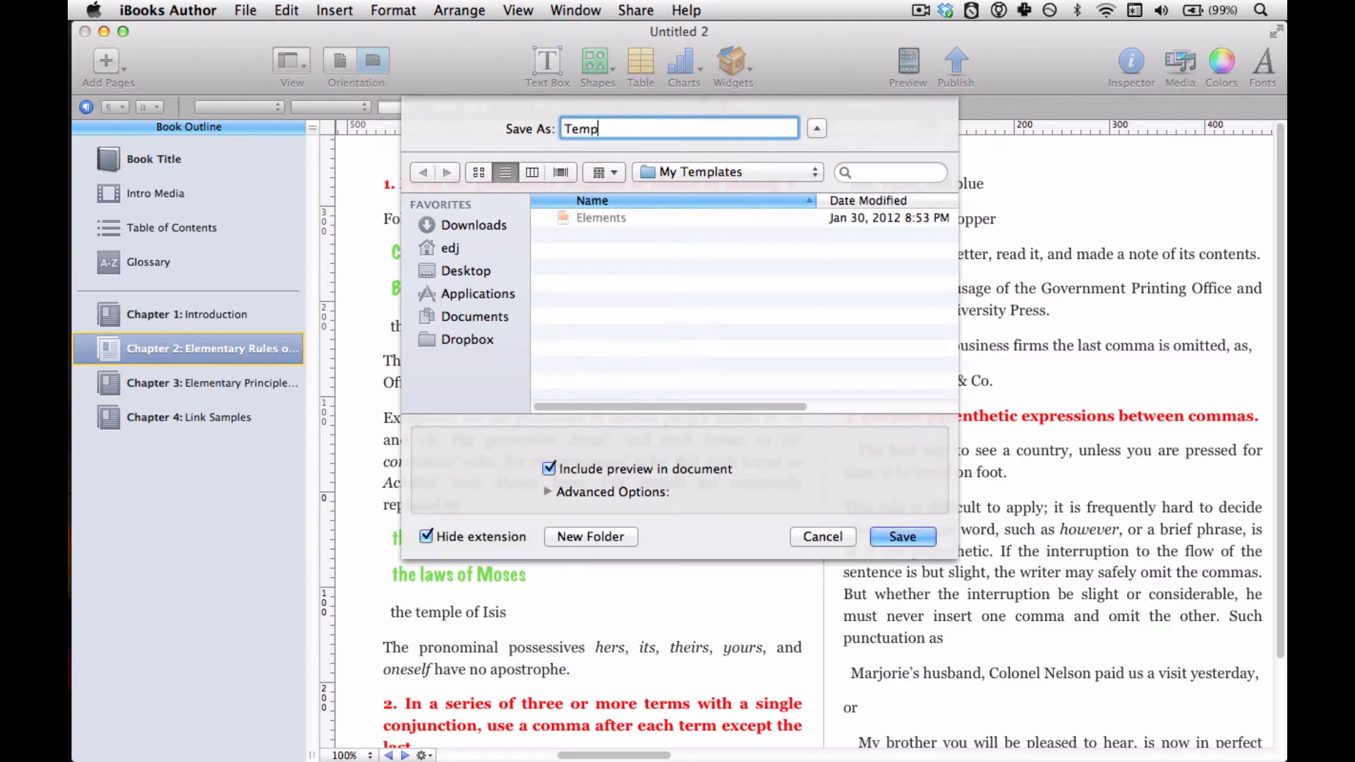
{"action": "type", "text": "late with Chapters Included"}
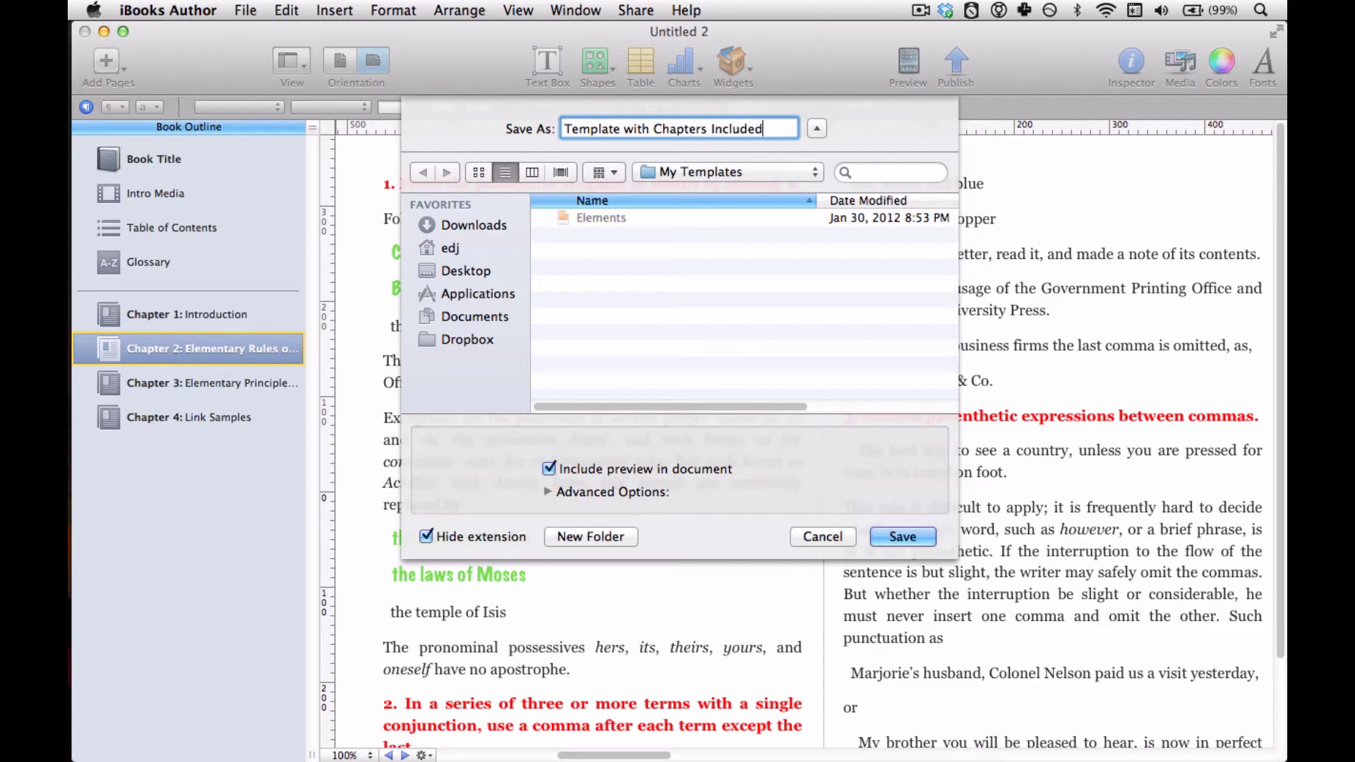
{"action": "key", "text": "Return"}
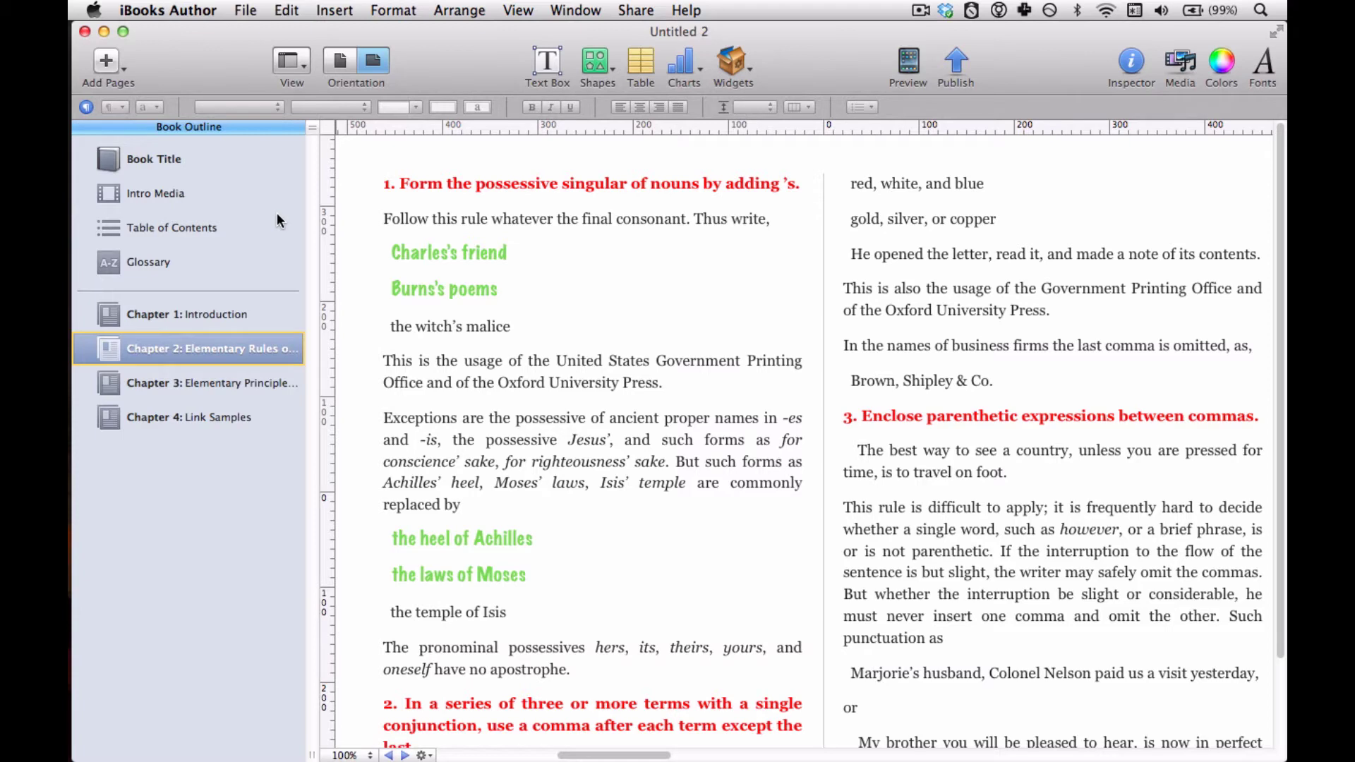
{"action": "left_click", "coordinate": [290, 62]}
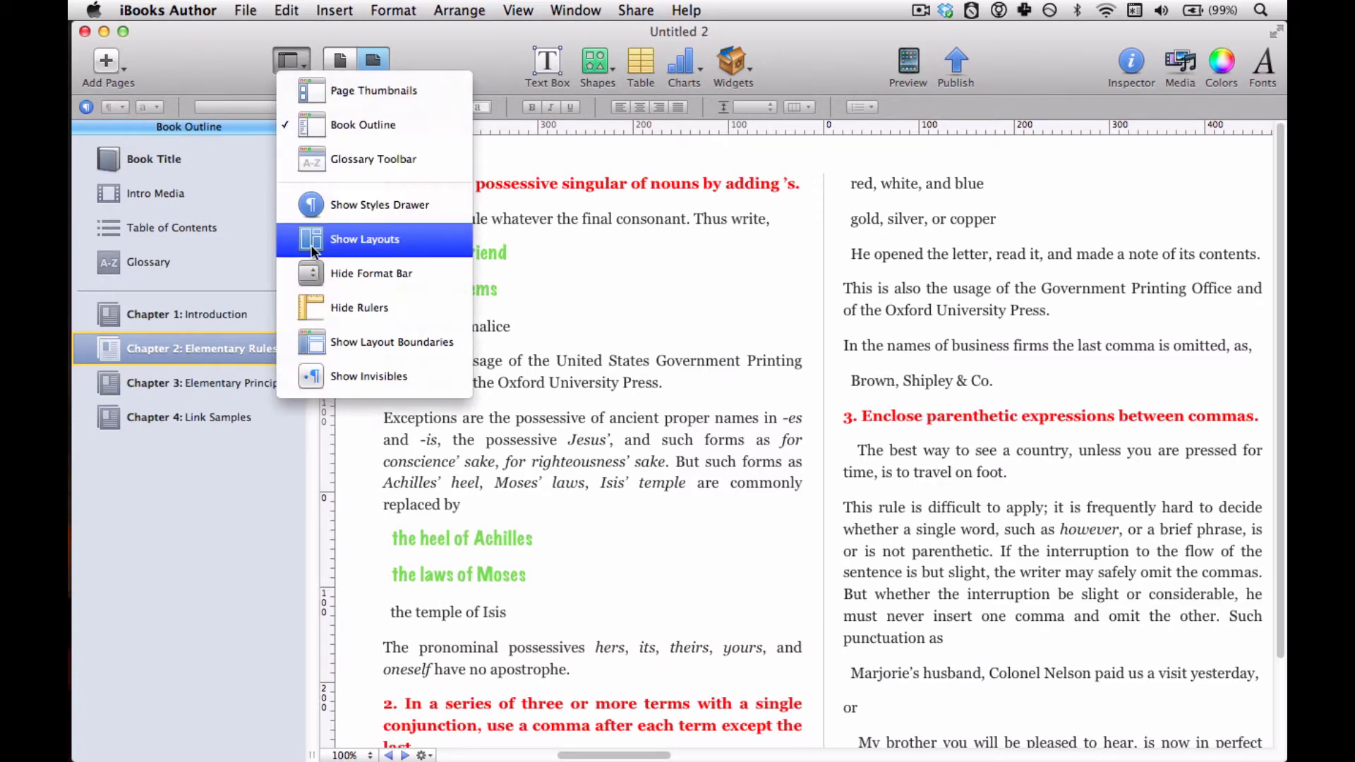
{"action": "left_click", "coordinate": [247, 60]}
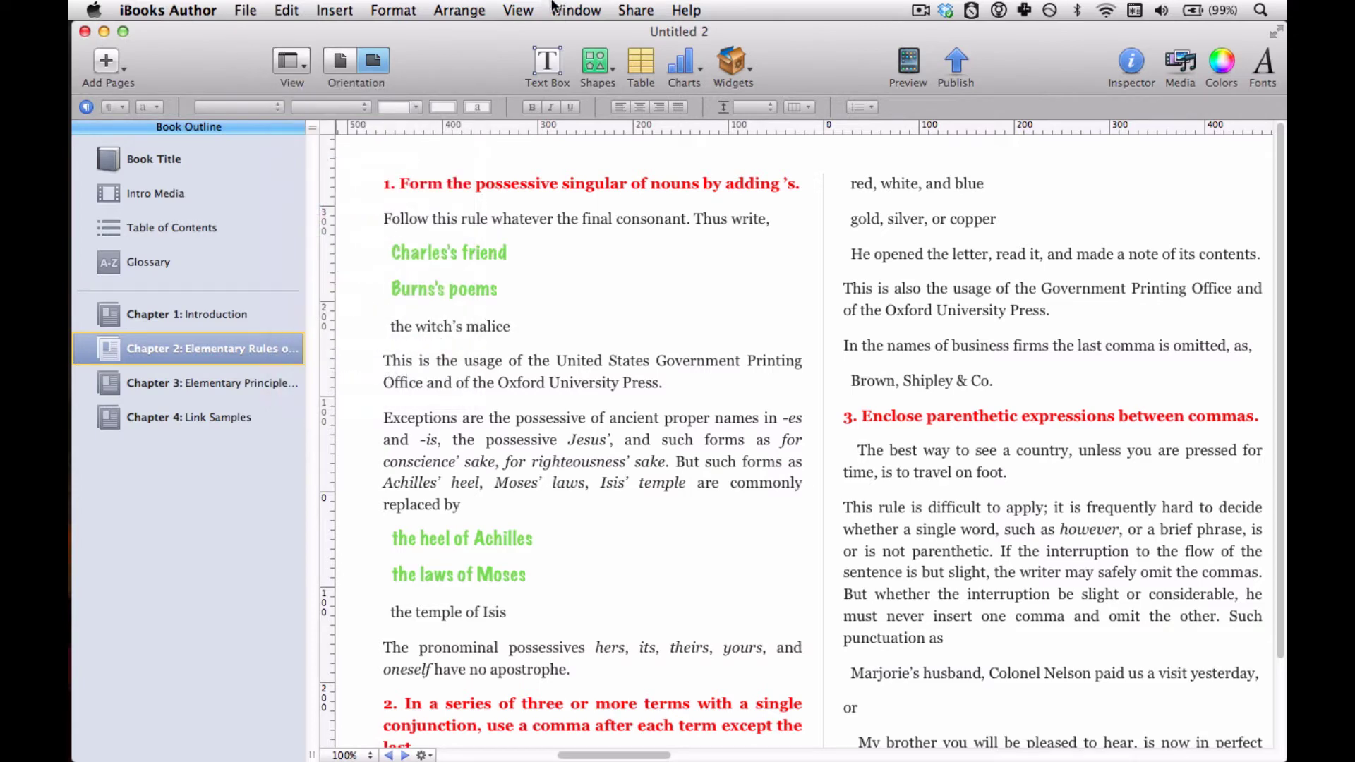
{"action": "left_click", "coordinate": [519, 8]}
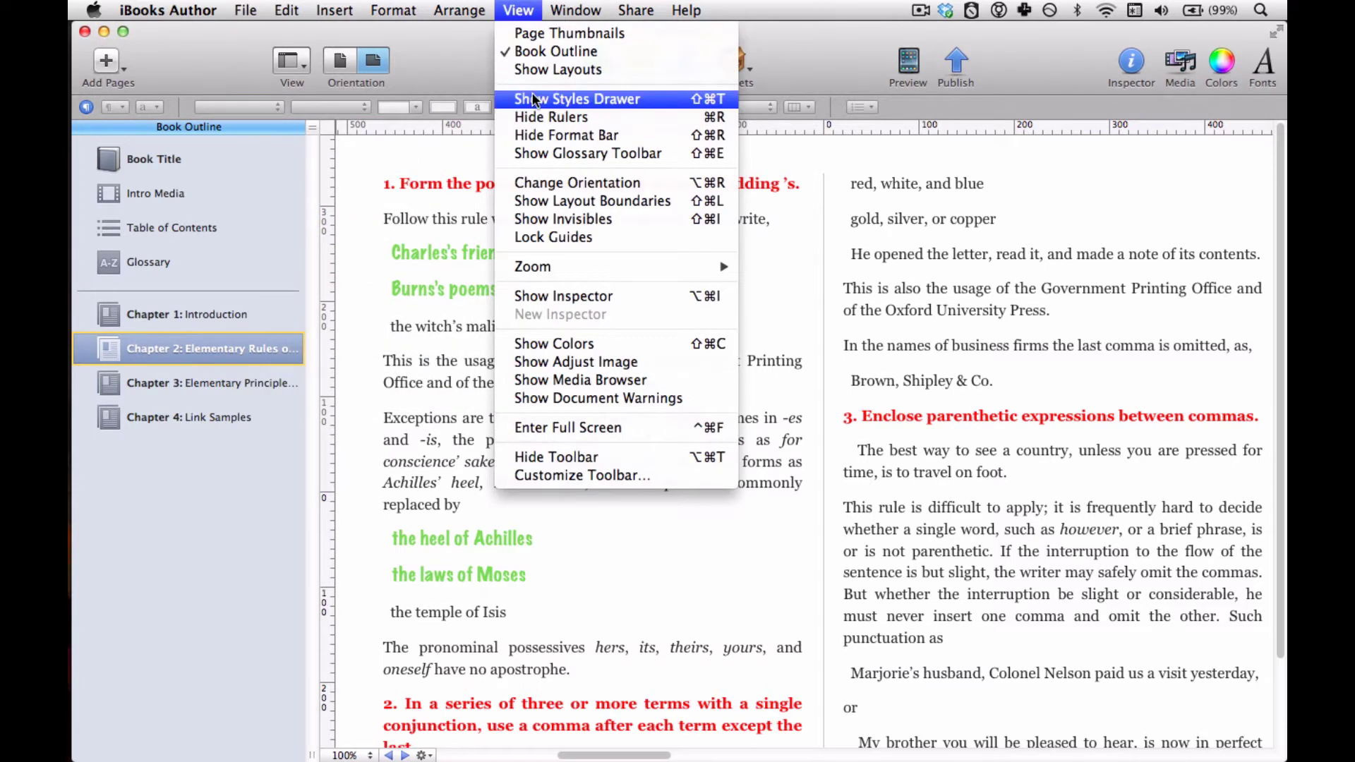
{"action": "left_click", "coordinate": [469, 74]}
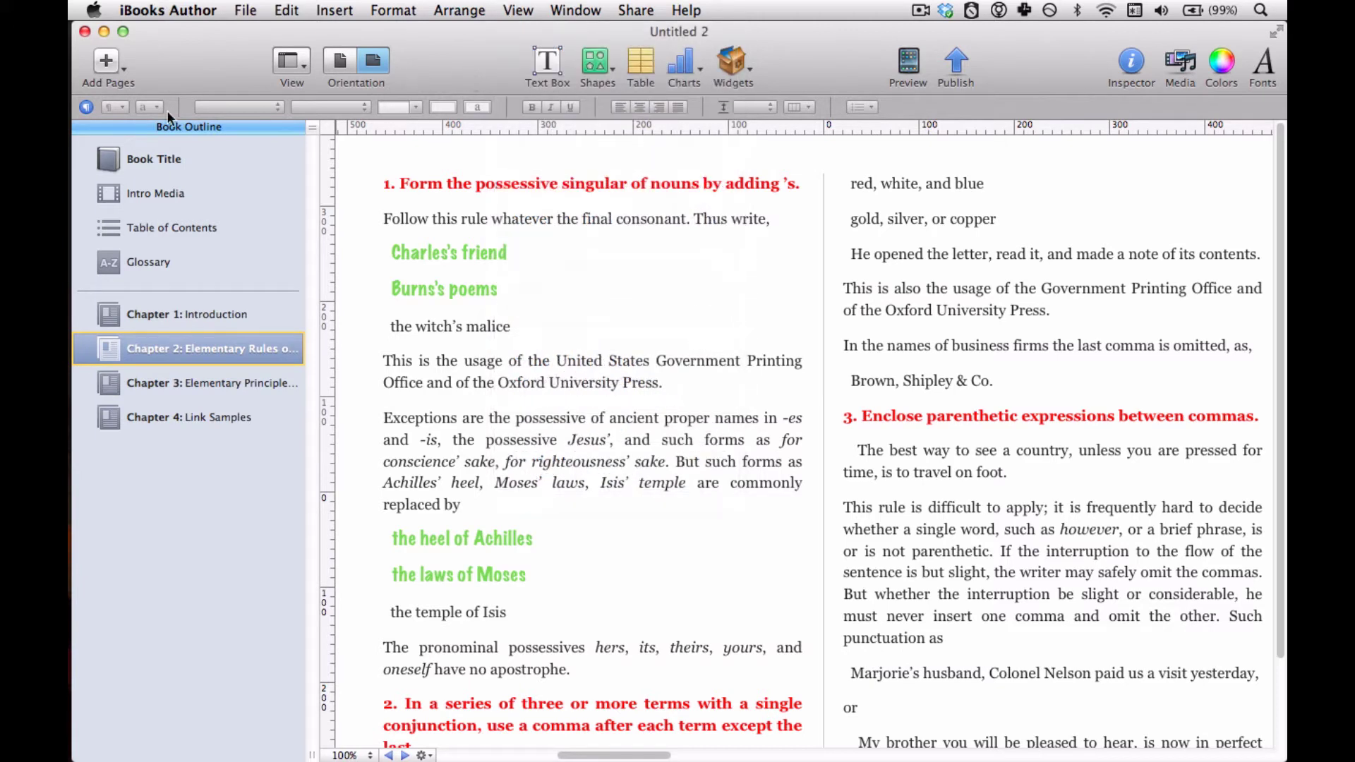
Duplicate the book and delete the Introduction chapter from the copy.
{"action": "left_click", "coordinate": [246, 10]}
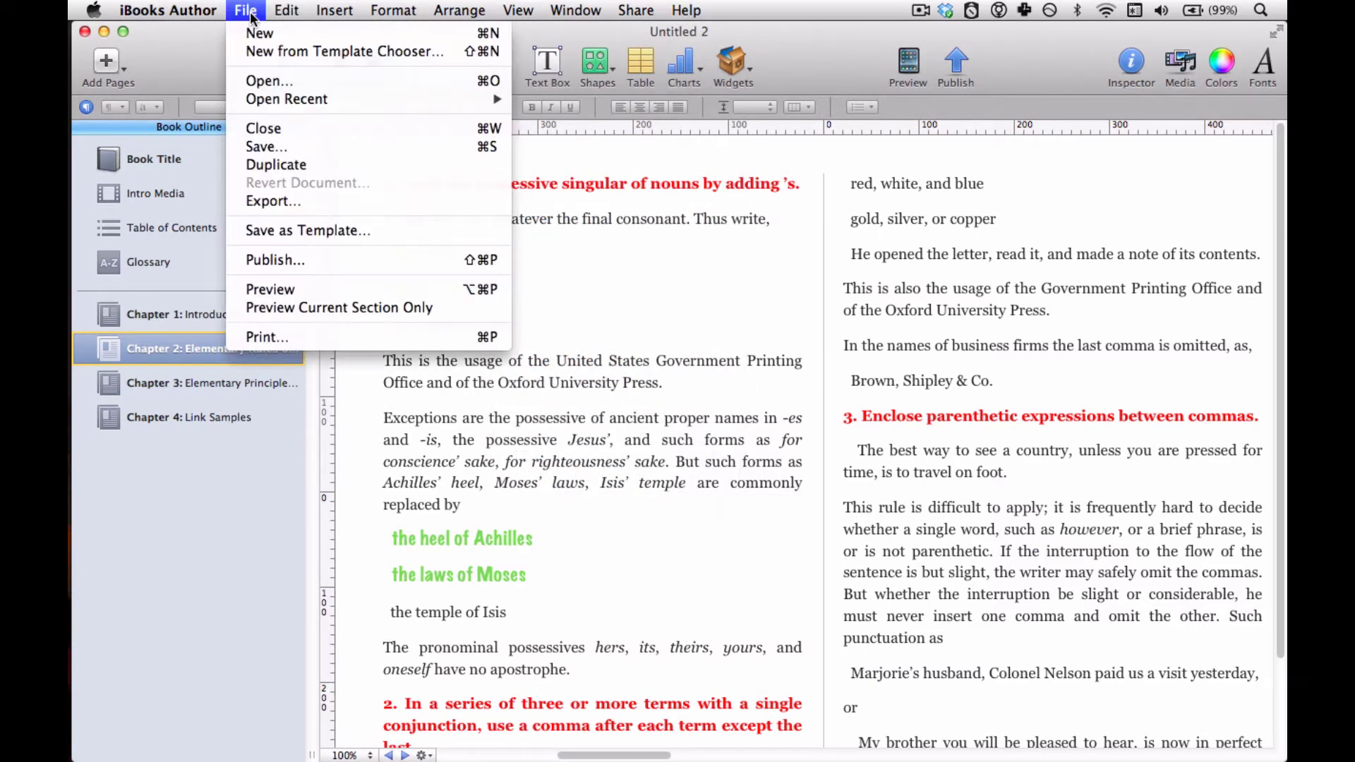
{"action": "left_click", "coordinate": [267, 163]}
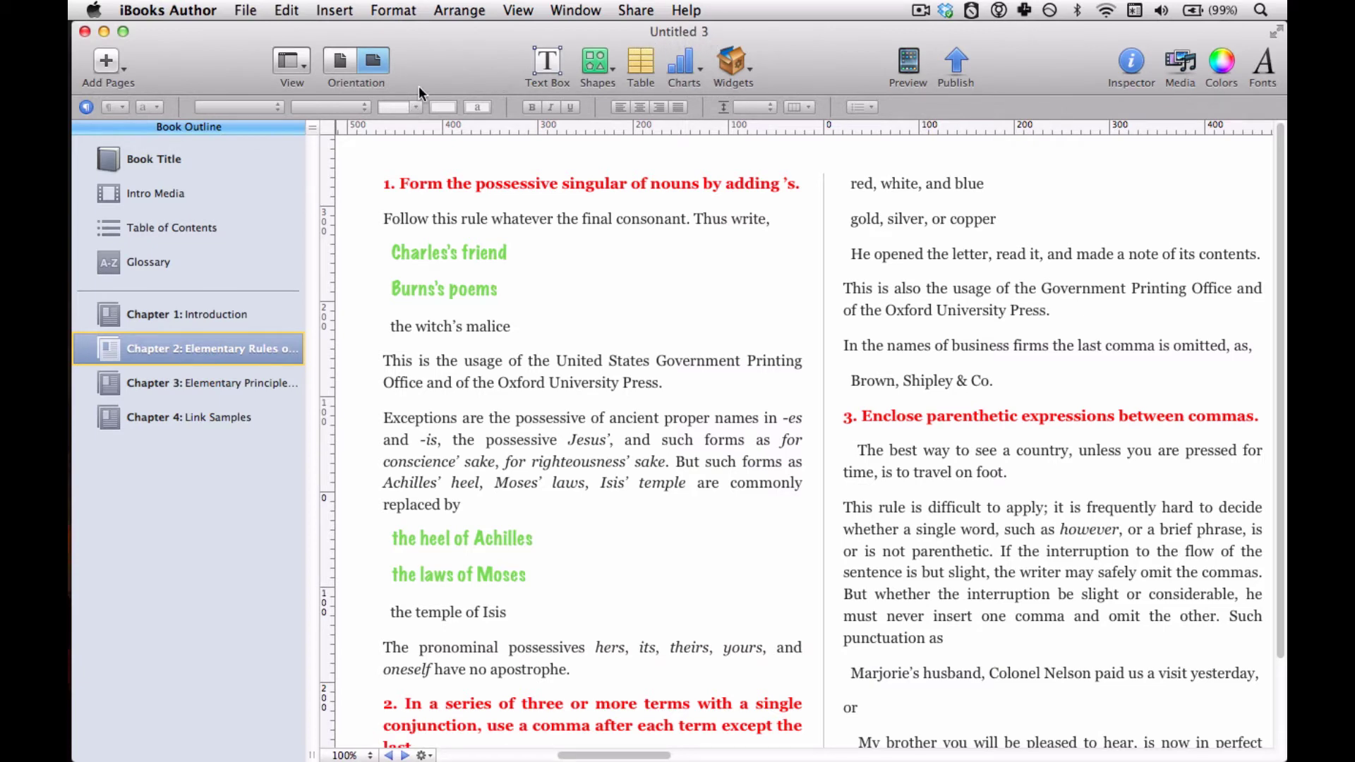
{"action": "left_click", "coordinate": [197, 311]}
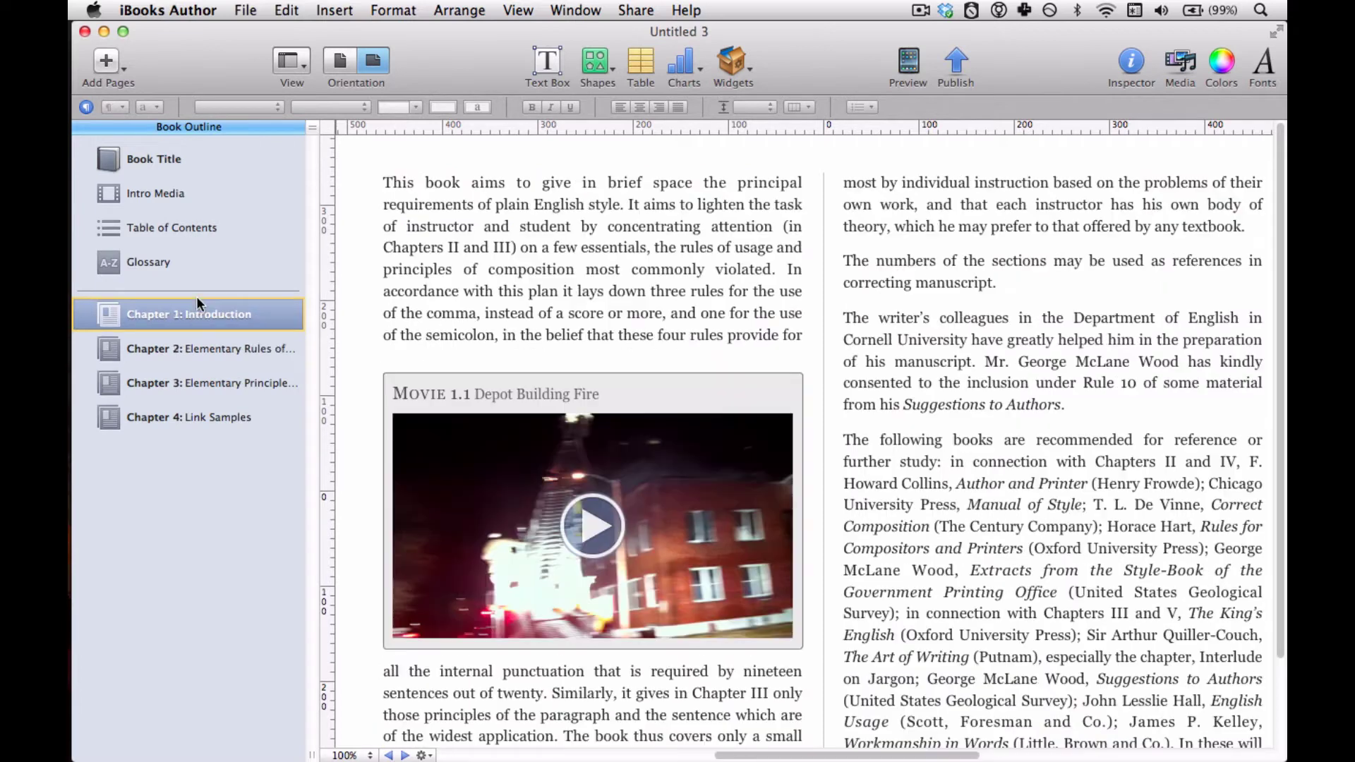
{"action": "key", "text": "Delete"}
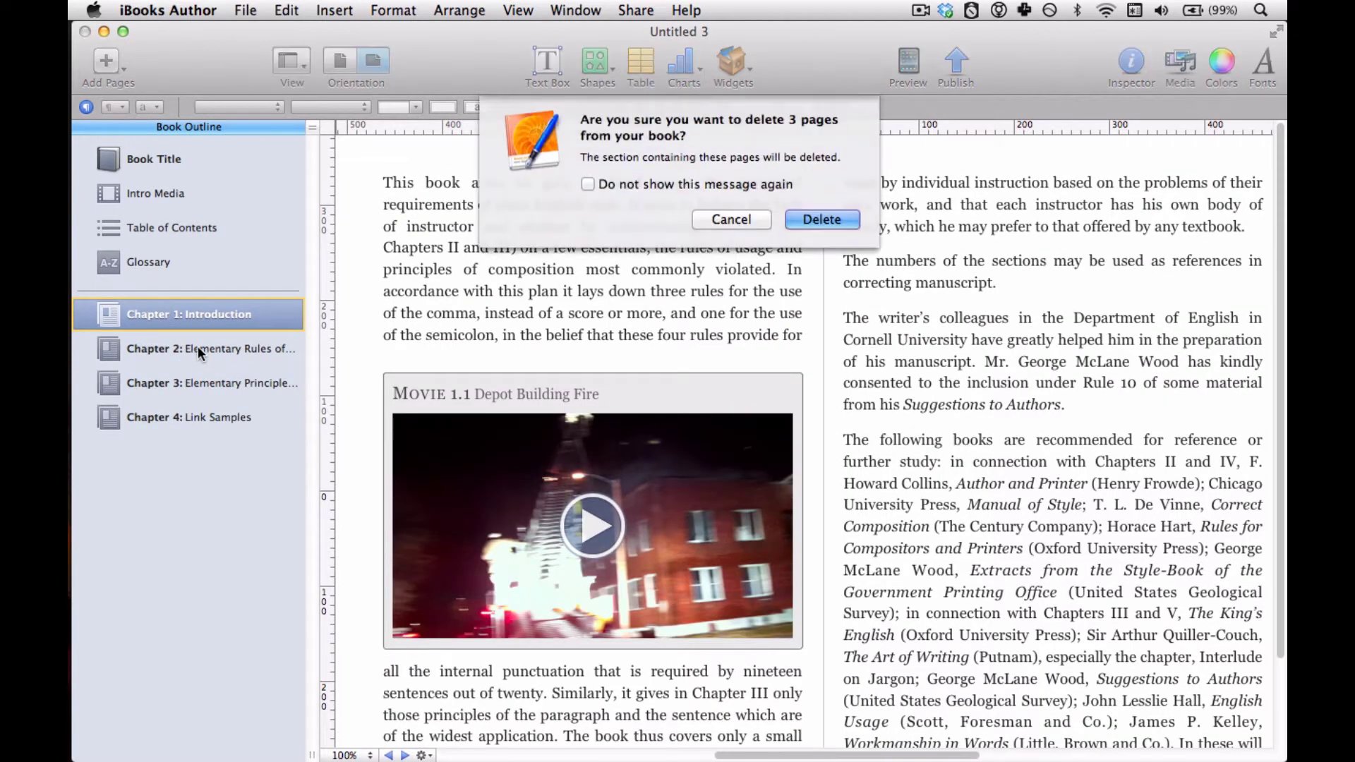
{"action": "left_click", "coordinate": [822, 216]}
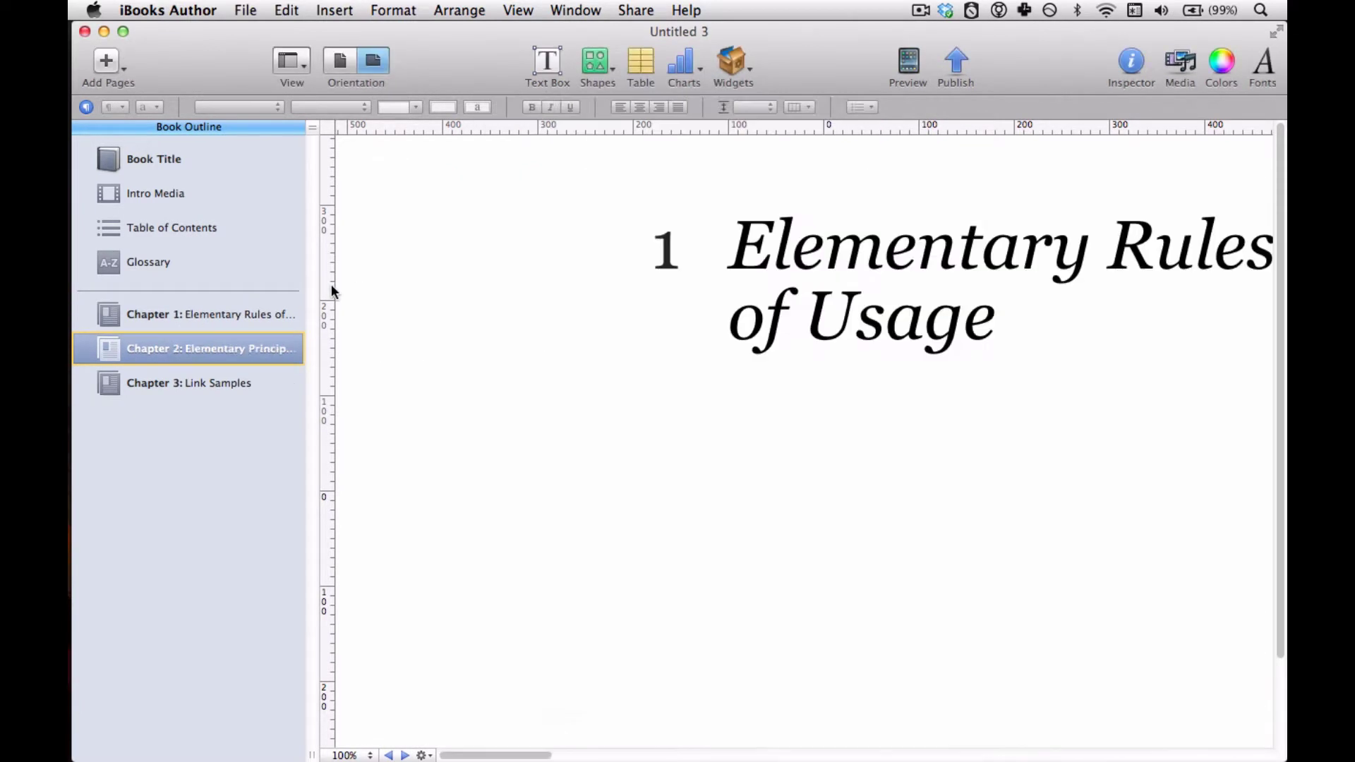
Delete the remaining chapters from the copy: Elementary Rules of Usage, Elementary Principles of Composition and Link Samples.
{"action": "left_click", "coordinate": [266, 313]}
{"action": "key", "text": "Delete"}
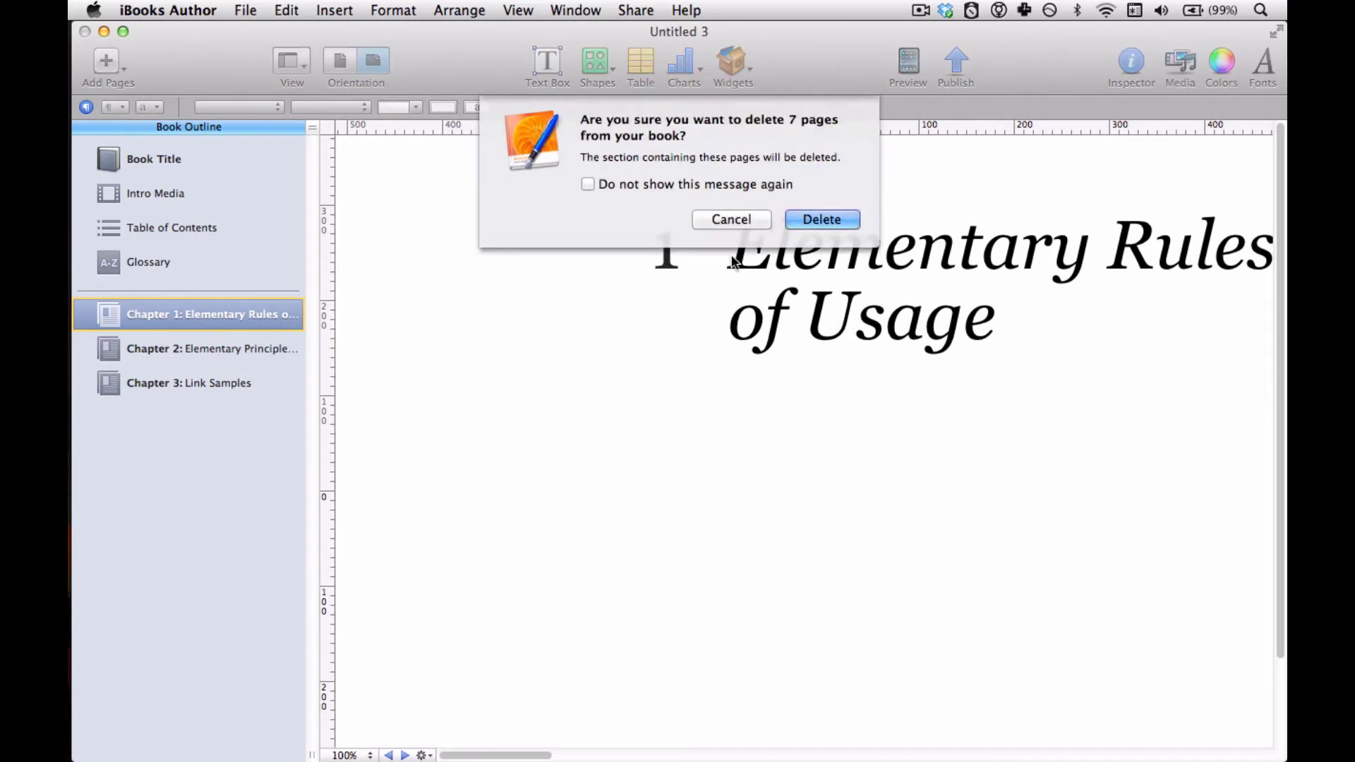
{"action": "left_click", "coordinate": [821, 219]}
{"action": "left_click", "coordinate": [271, 314]}
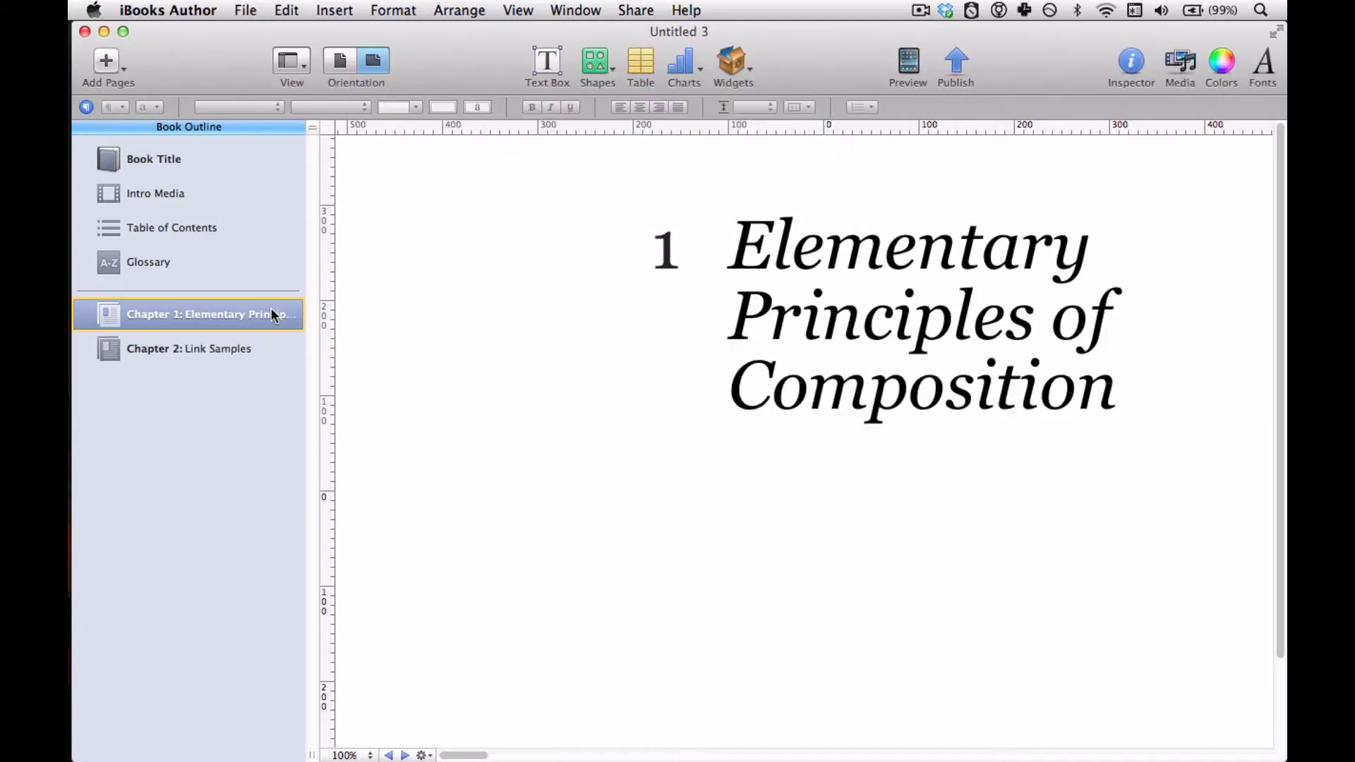
{"action": "key", "text": "Delete"}
{"action": "left_click", "coordinate": [822, 219]}
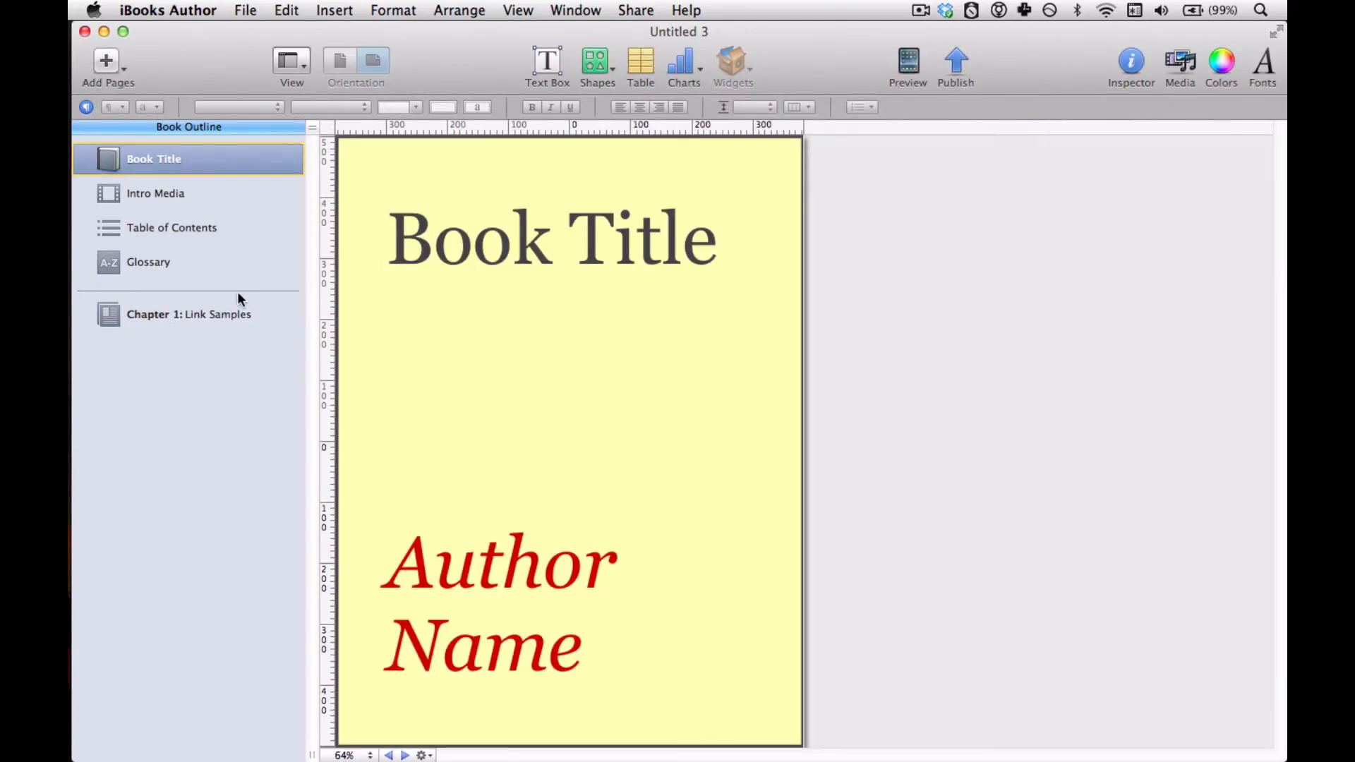
{"action": "left_click", "coordinate": [240, 314]}
{"action": "key", "text": "Delete"}
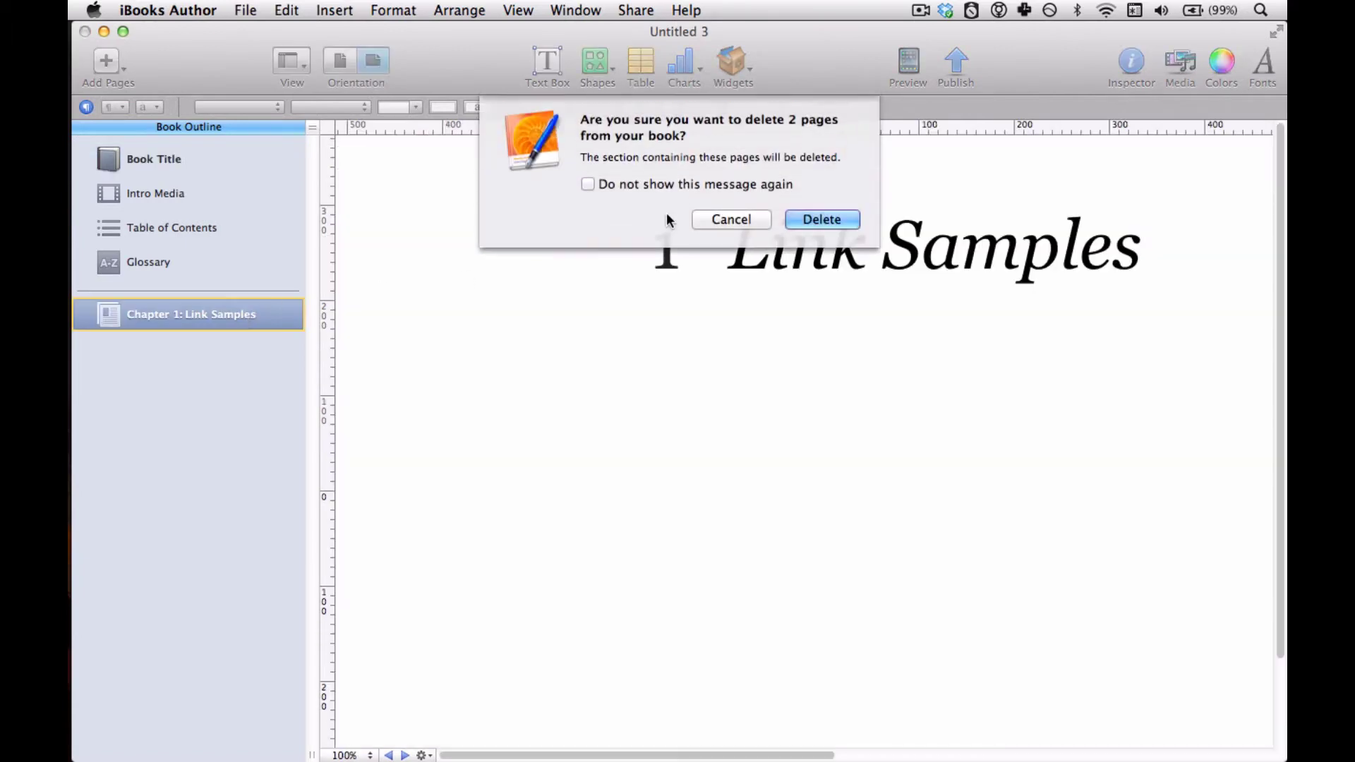
{"action": "left_click", "coordinate": [813, 216]}
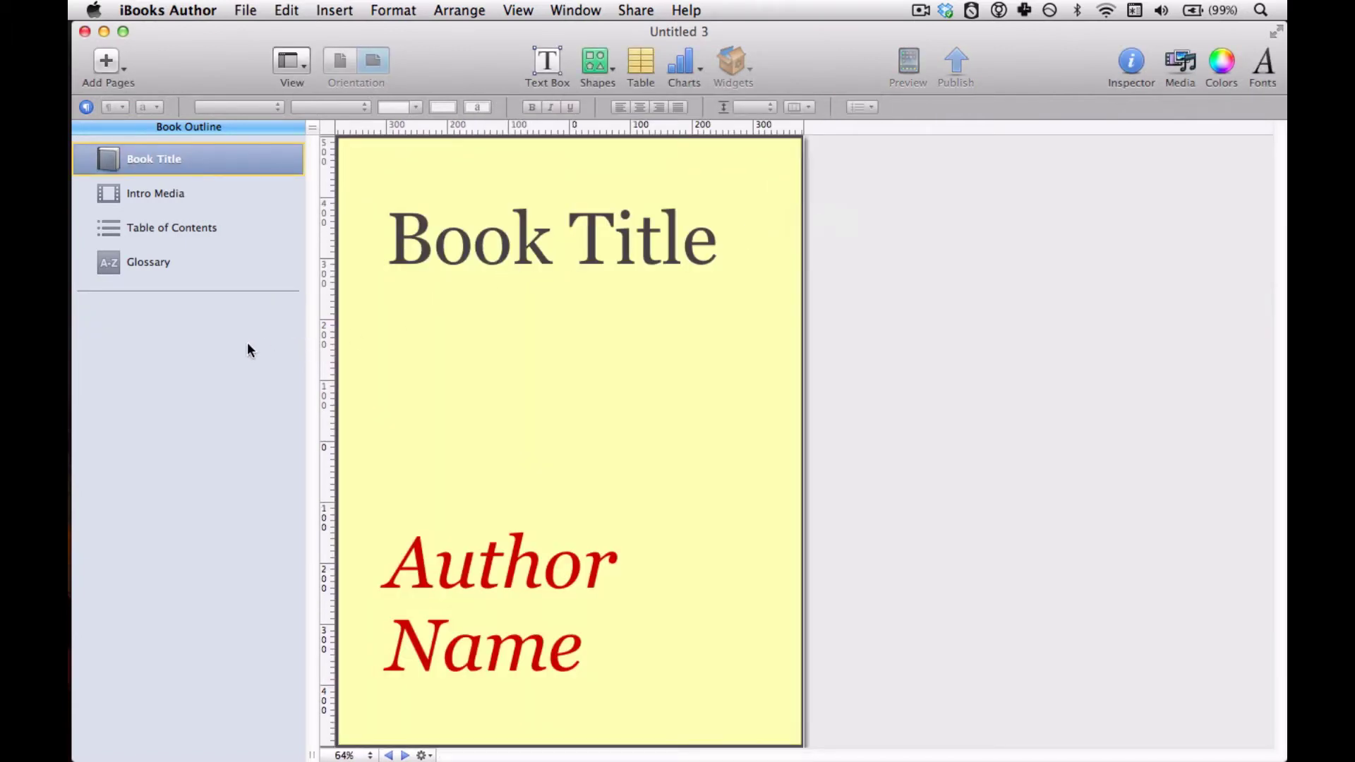
Save the chapterless copy as a template named "Template without Chapters" in My Templates.
{"action": "left_click", "coordinate": [258, 7]}
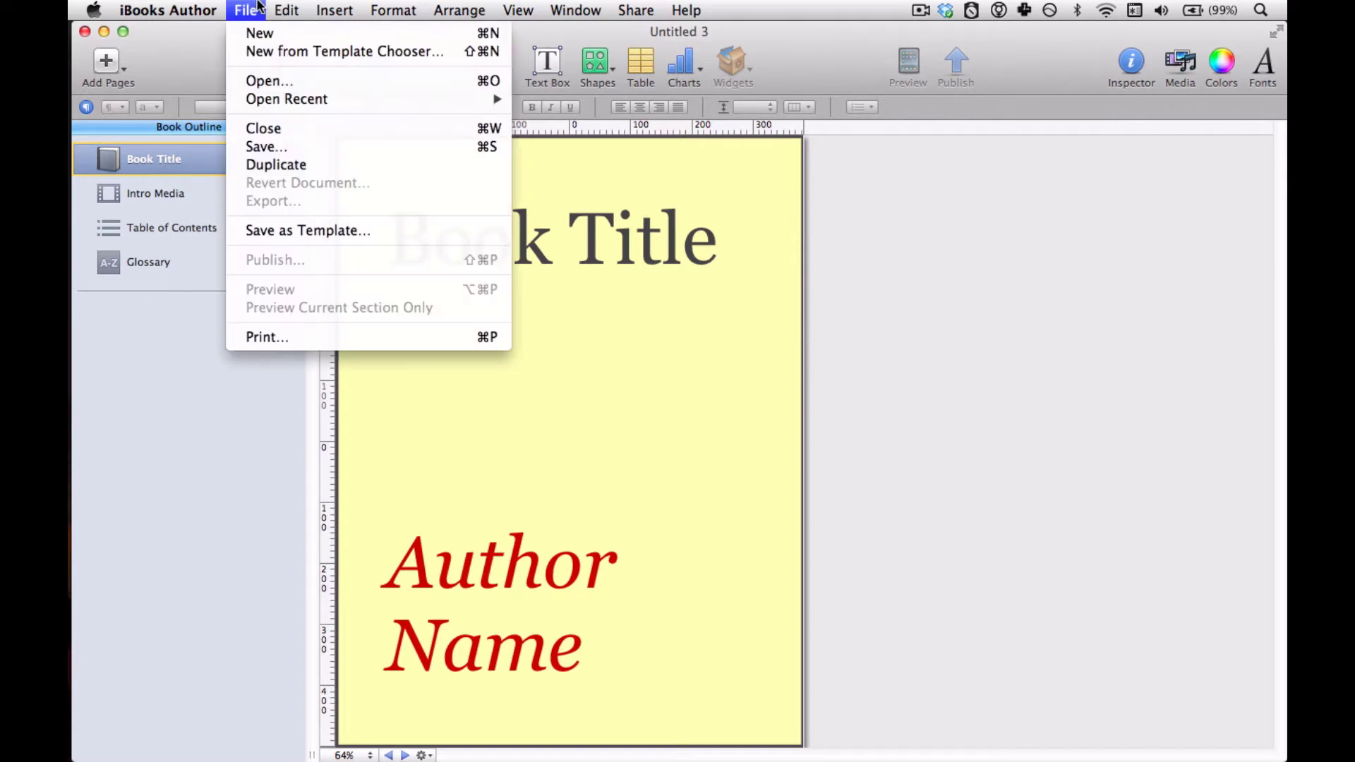
{"action": "left_click", "coordinate": [268, 231]}
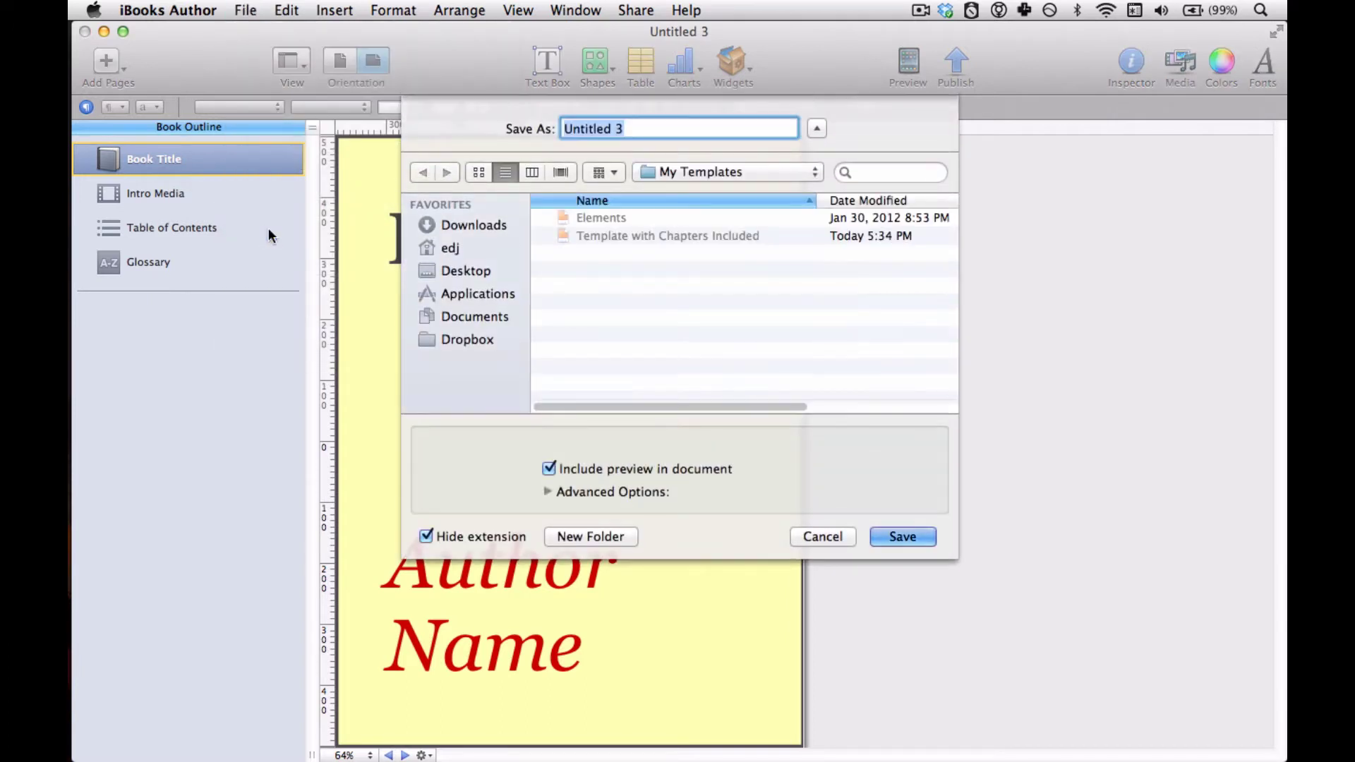
{"action": "type", "text": "Tem"}
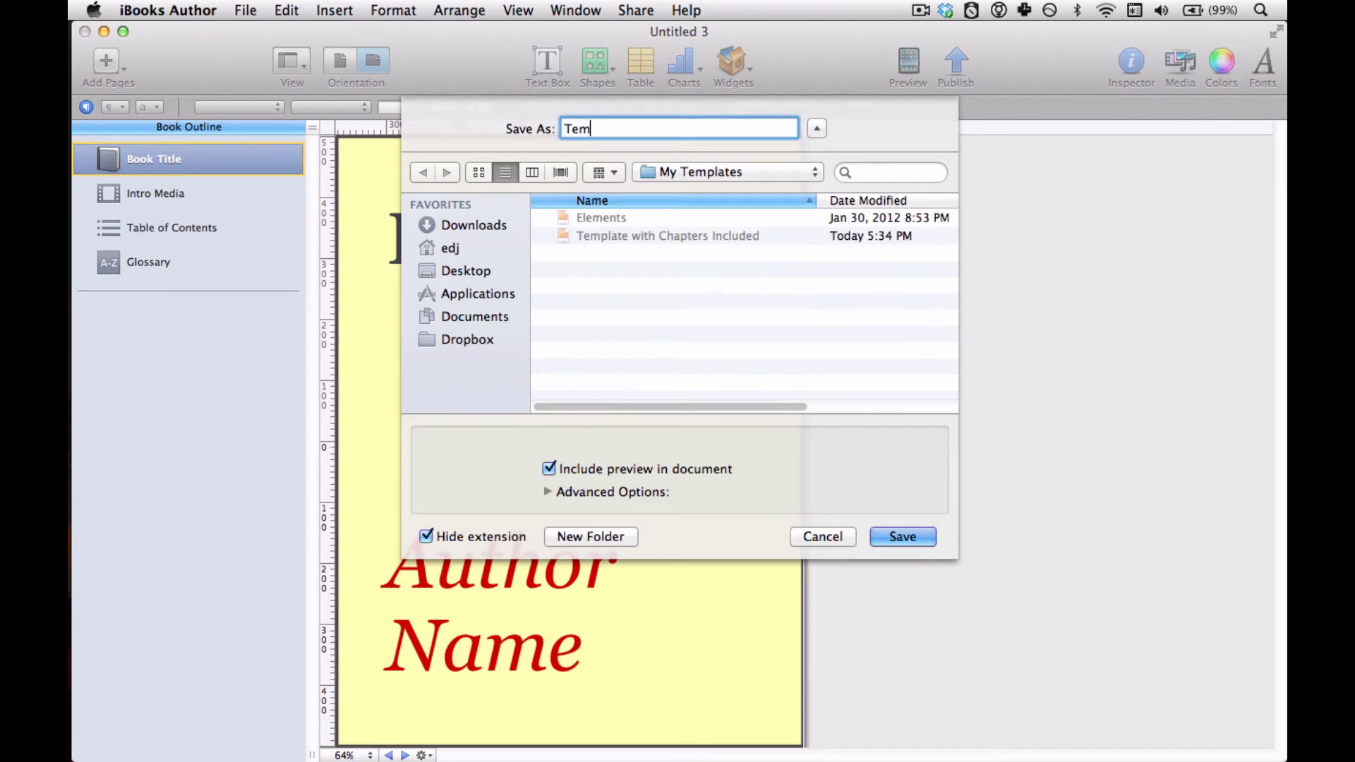
{"action": "type", "text": "plate without Chapters"}
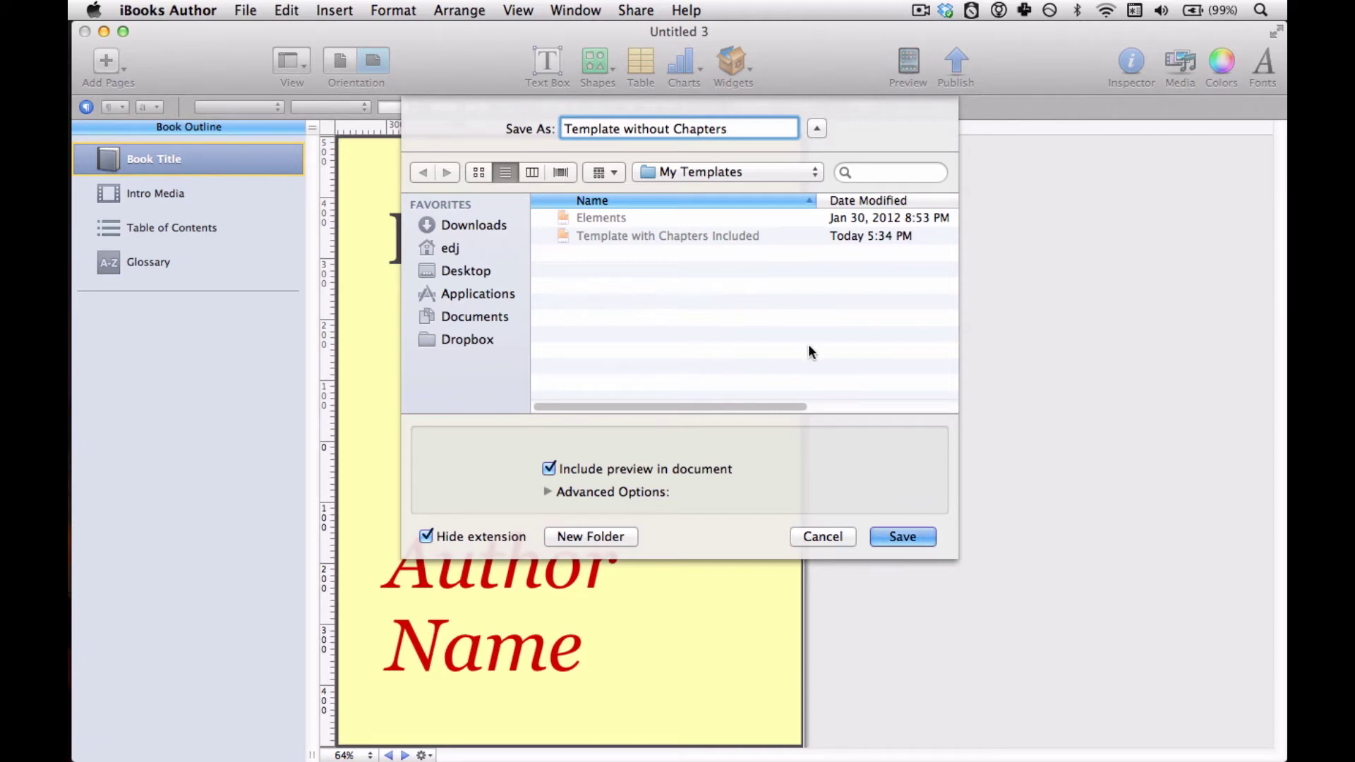
{"action": "left_click", "coordinate": [903, 537]}
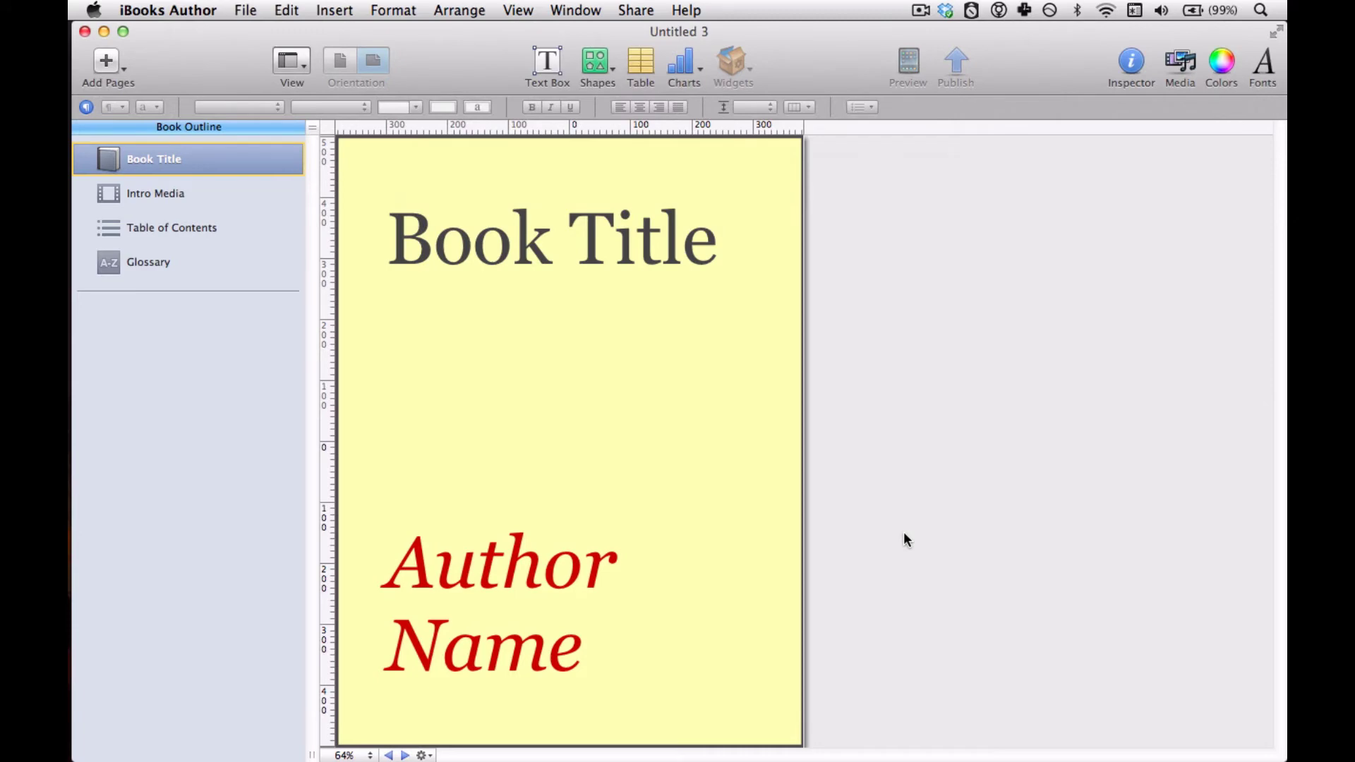
Close both open books, discarding the duplicate's unsaved changes, and switch to the My Templates folder in Path Finder.
{"action": "key", "text": "super+w"}
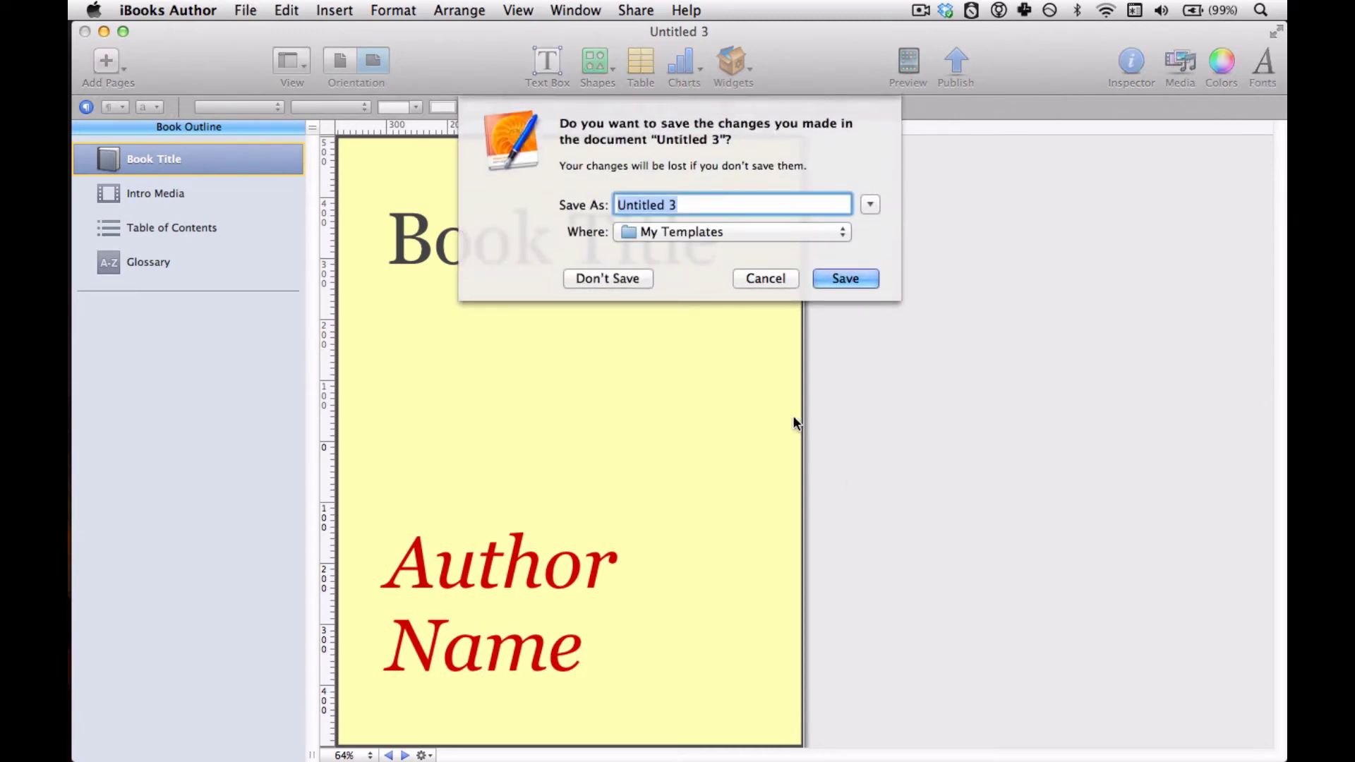
{"action": "left_click", "coordinate": [592, 278]}
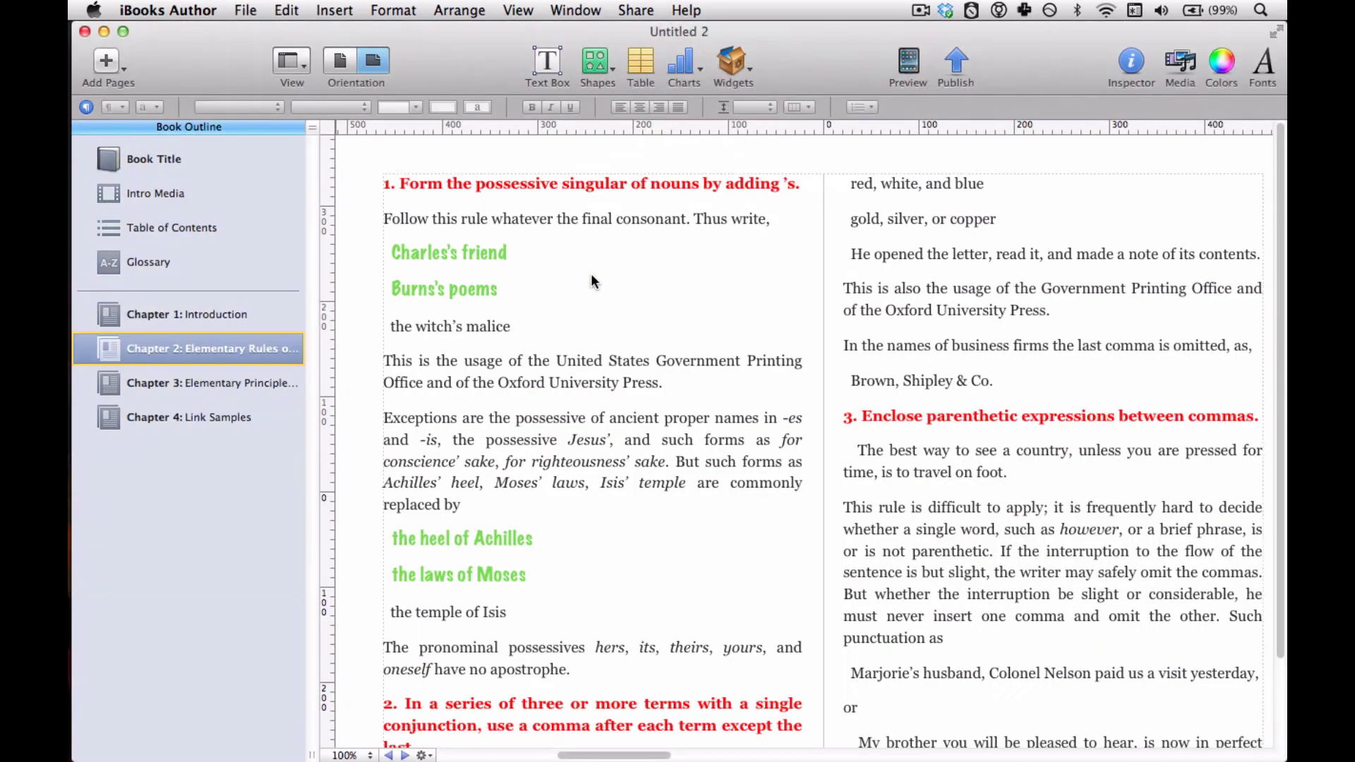
{"action": "key", "text": "super+w"}
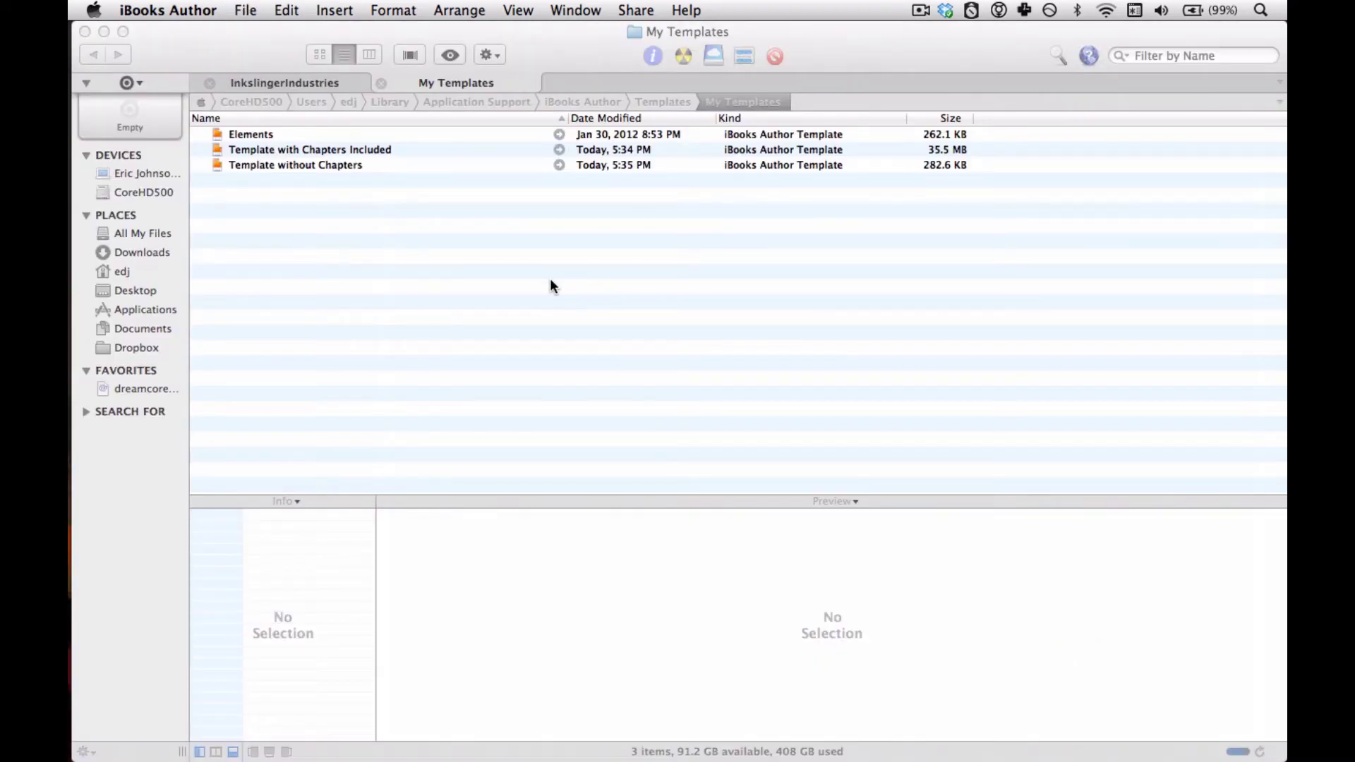
{"action": "key", "text": "super+q"}
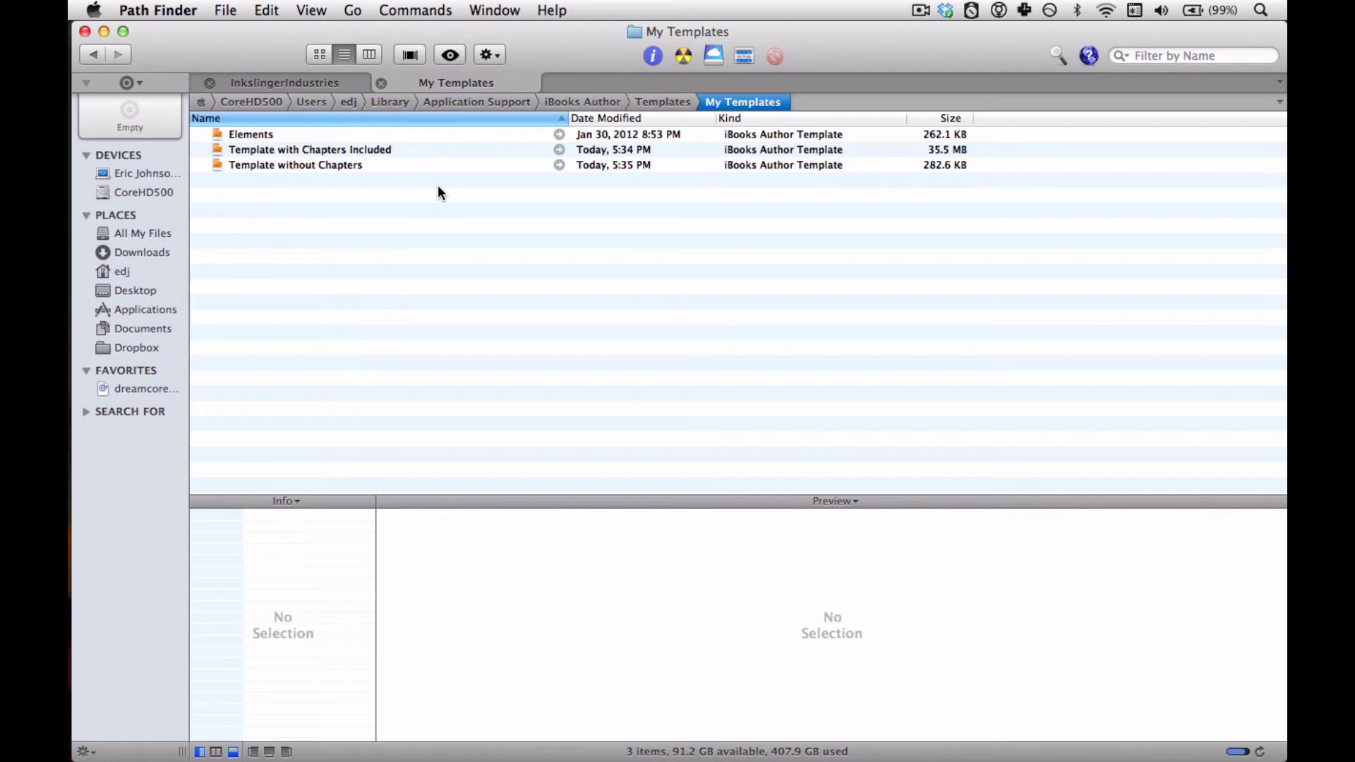
Compare the file sizes of "Template with Chapters Included" and "Template without Chapters".
{"action": "left_click", "coordinate": [732, 165]}
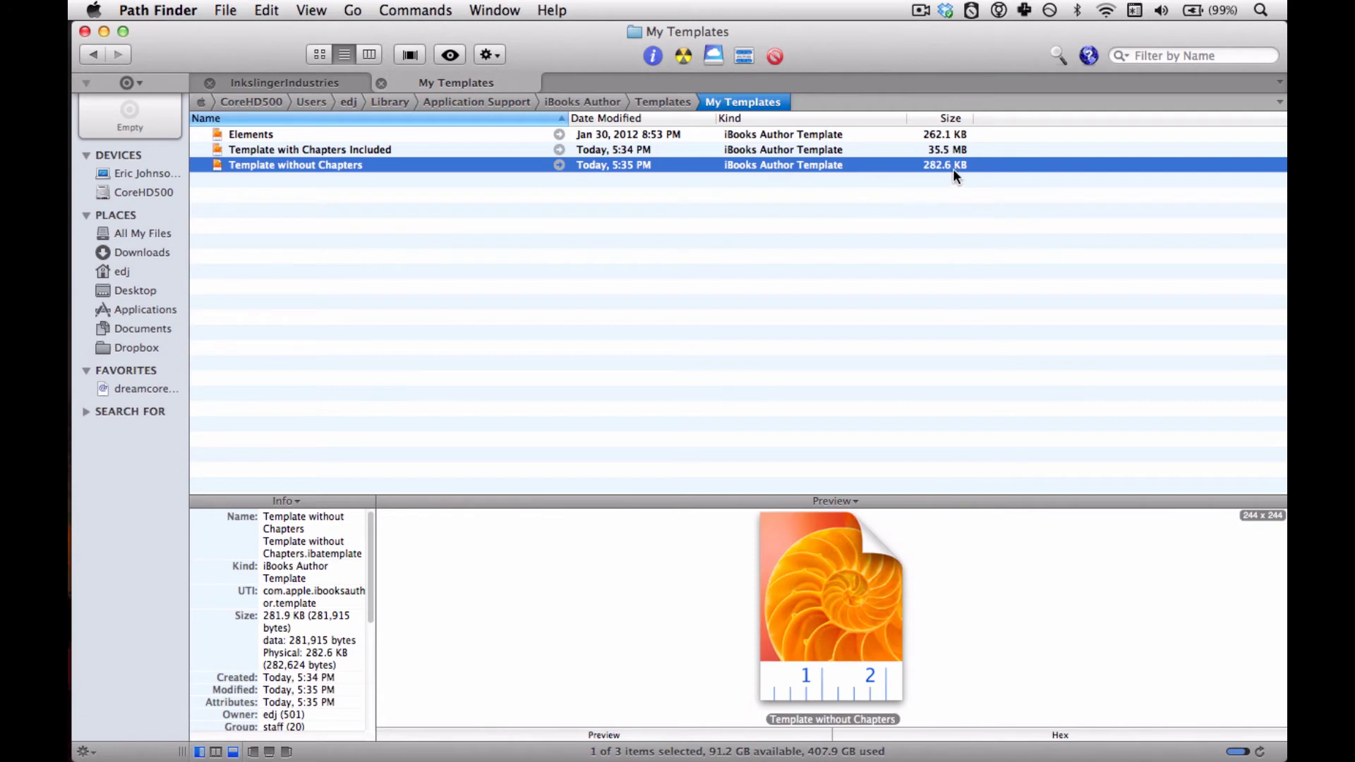
{"action": "left_click", "coordinate": [980, 147]}
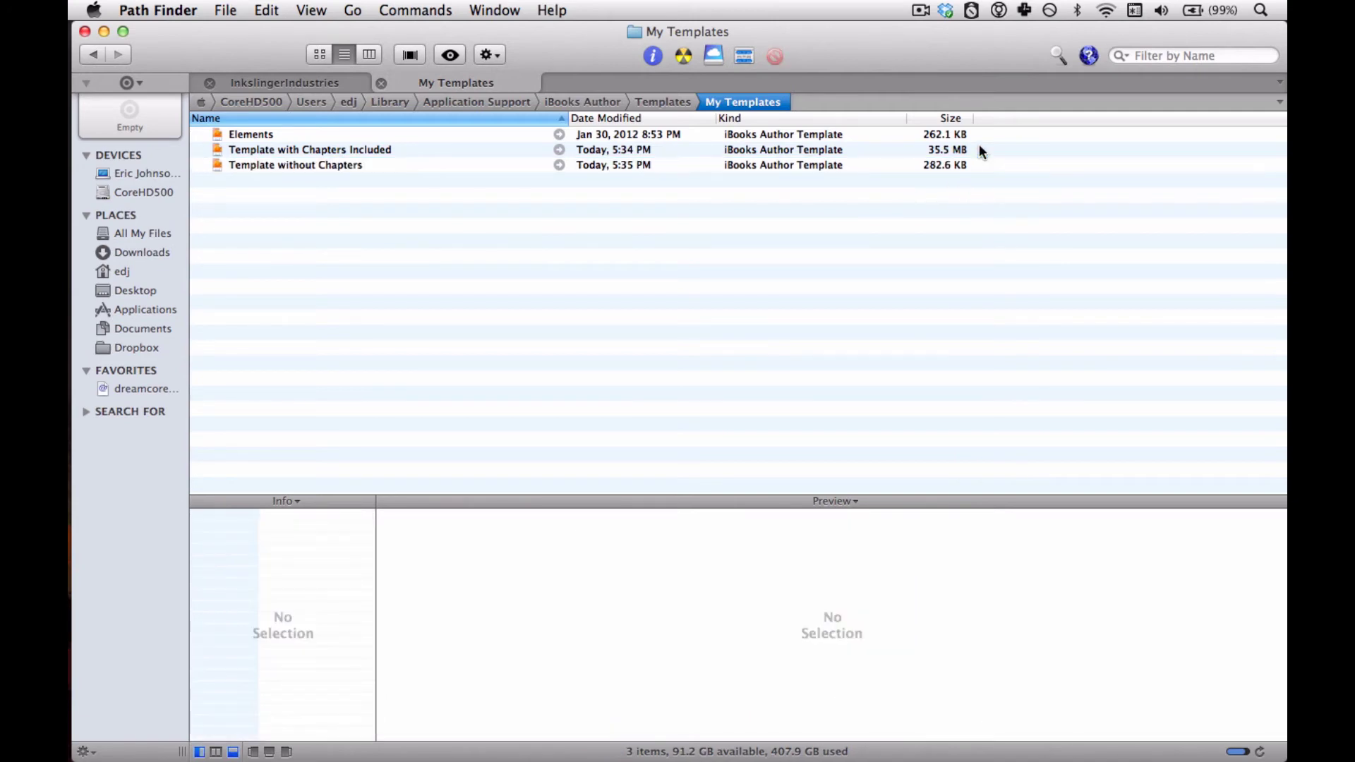
{"action": "left_click", "coordinate": [913, 150]}
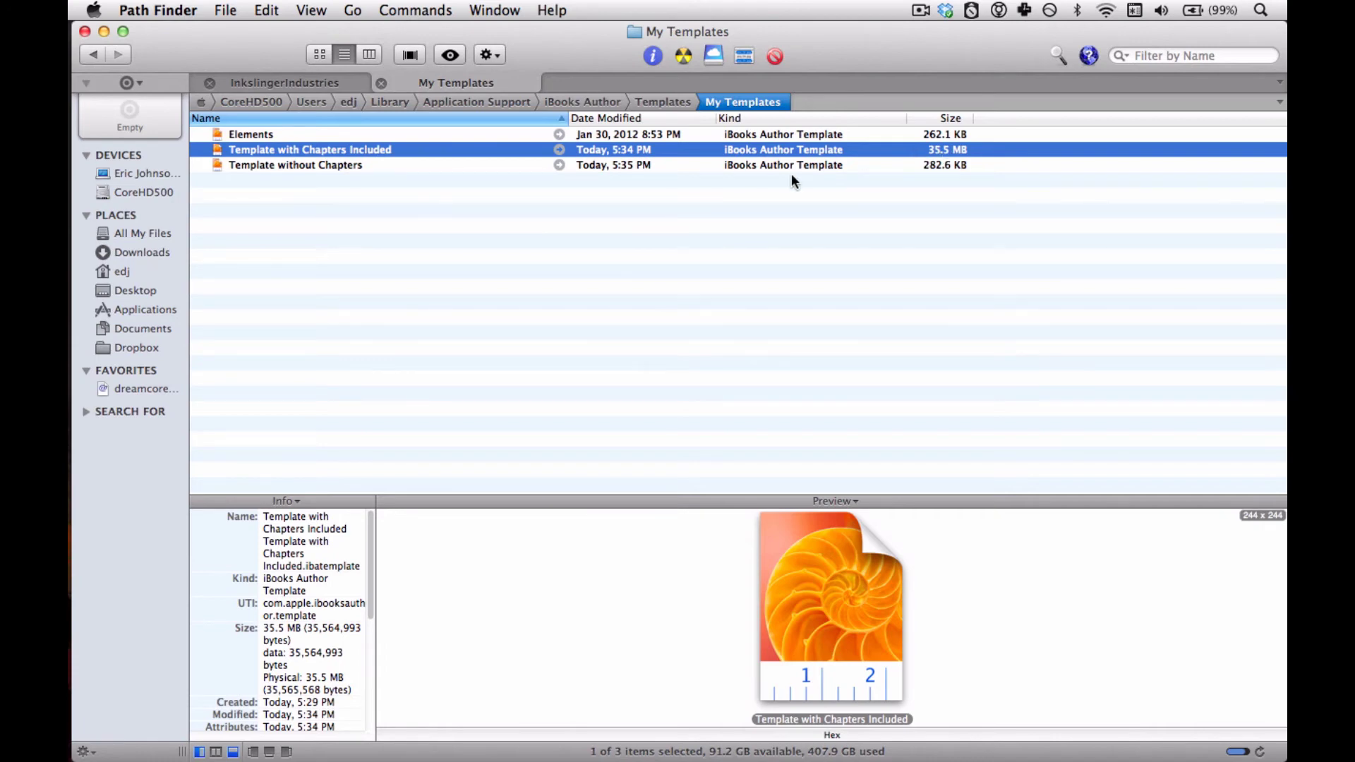
{"action": "left_click", "coordinate": [851, 165]}
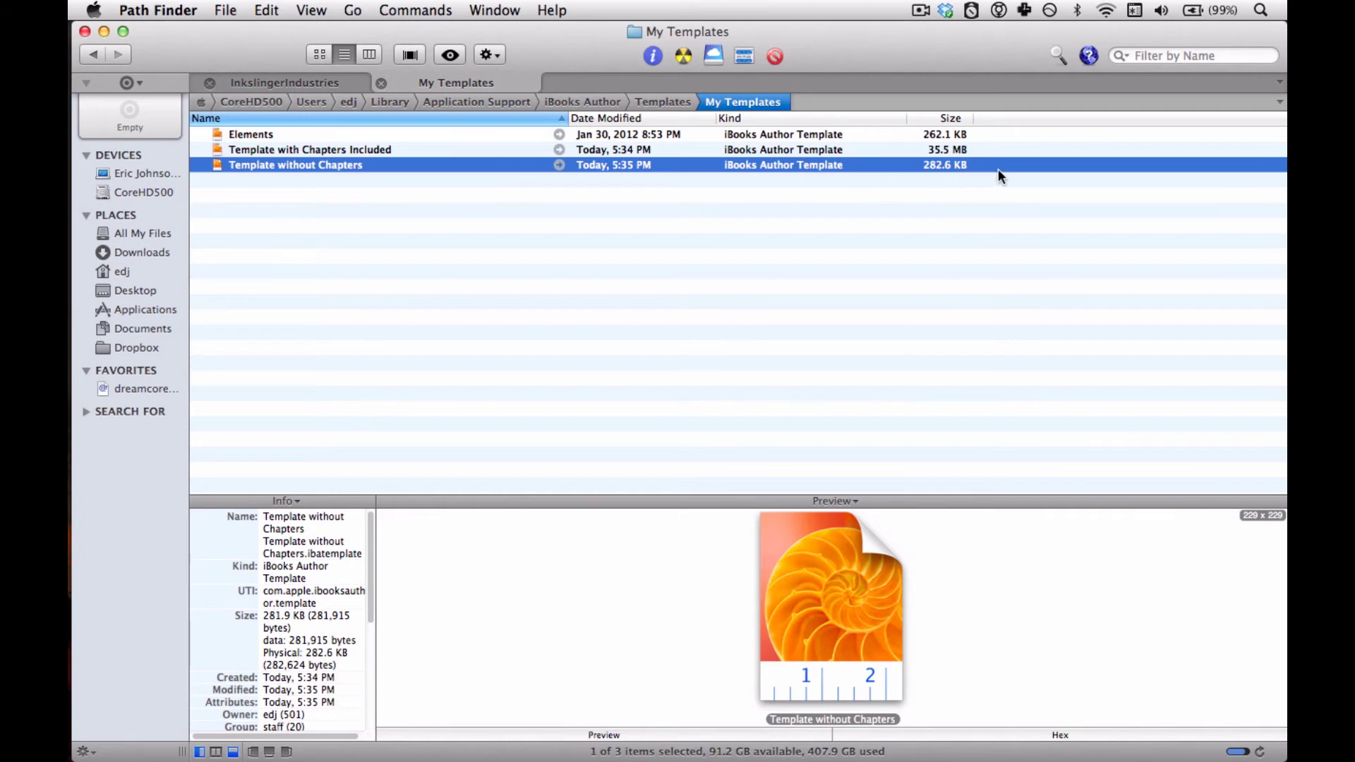
Switch back to iBooks Author and open the Template Chooser for a new book.
{"action": "key", "text": "super+Tab"}
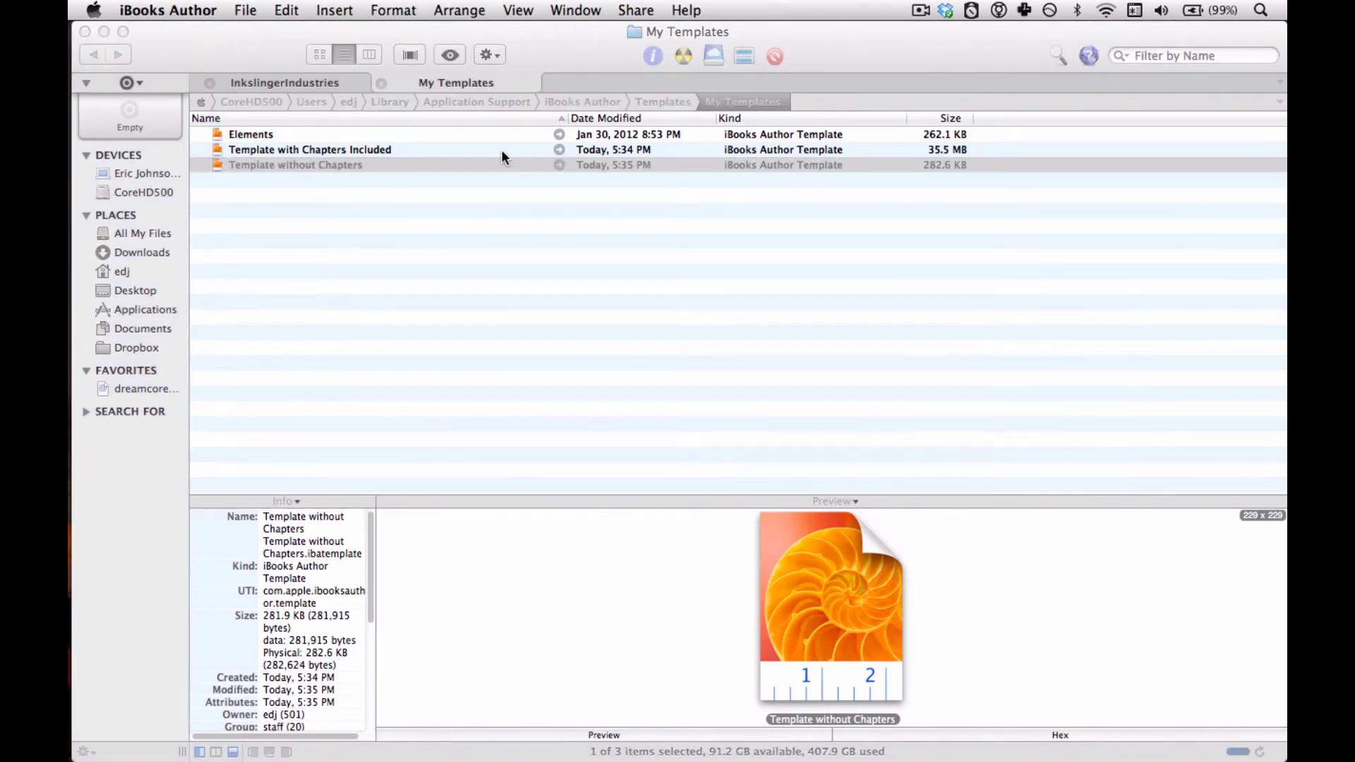
{"action": "left_click", "coordinate": [246, 10]}
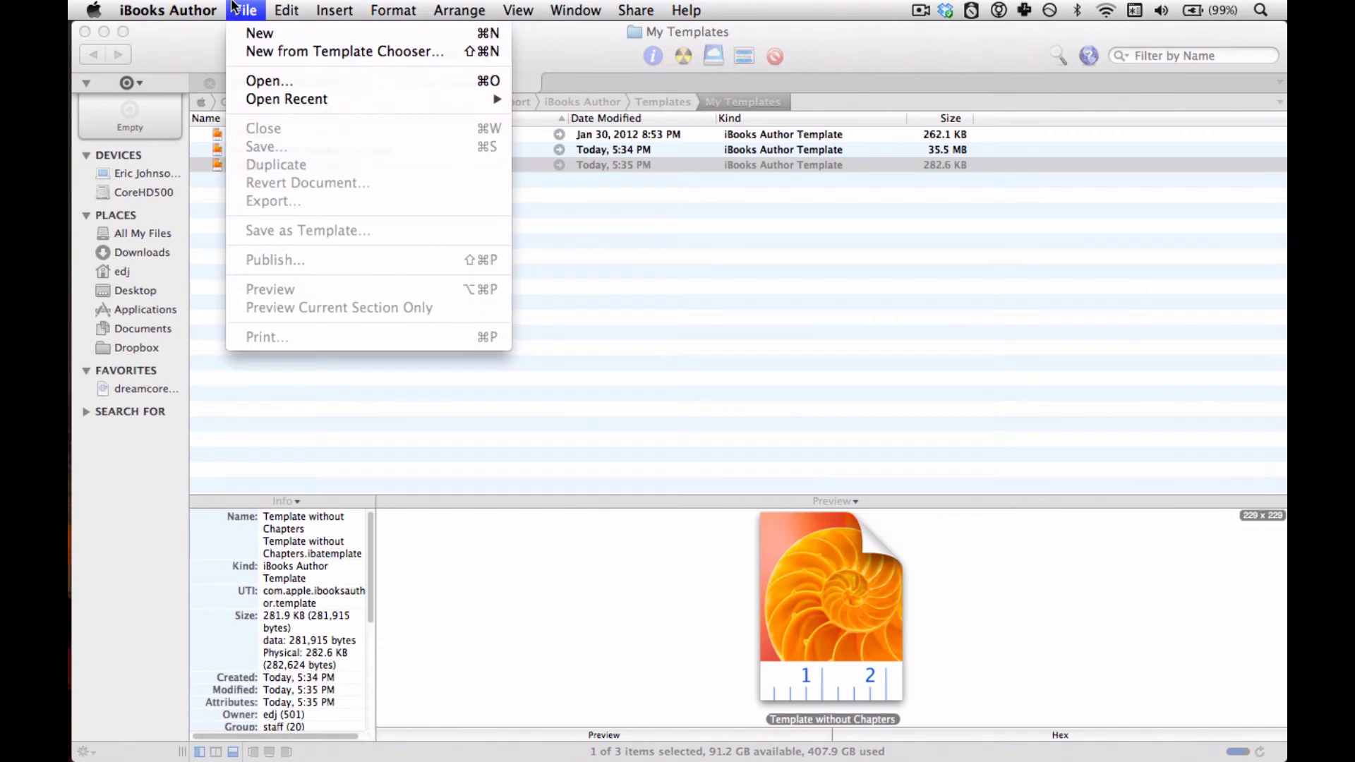
{"action": "left_click", "coordinate": [243, 51]}
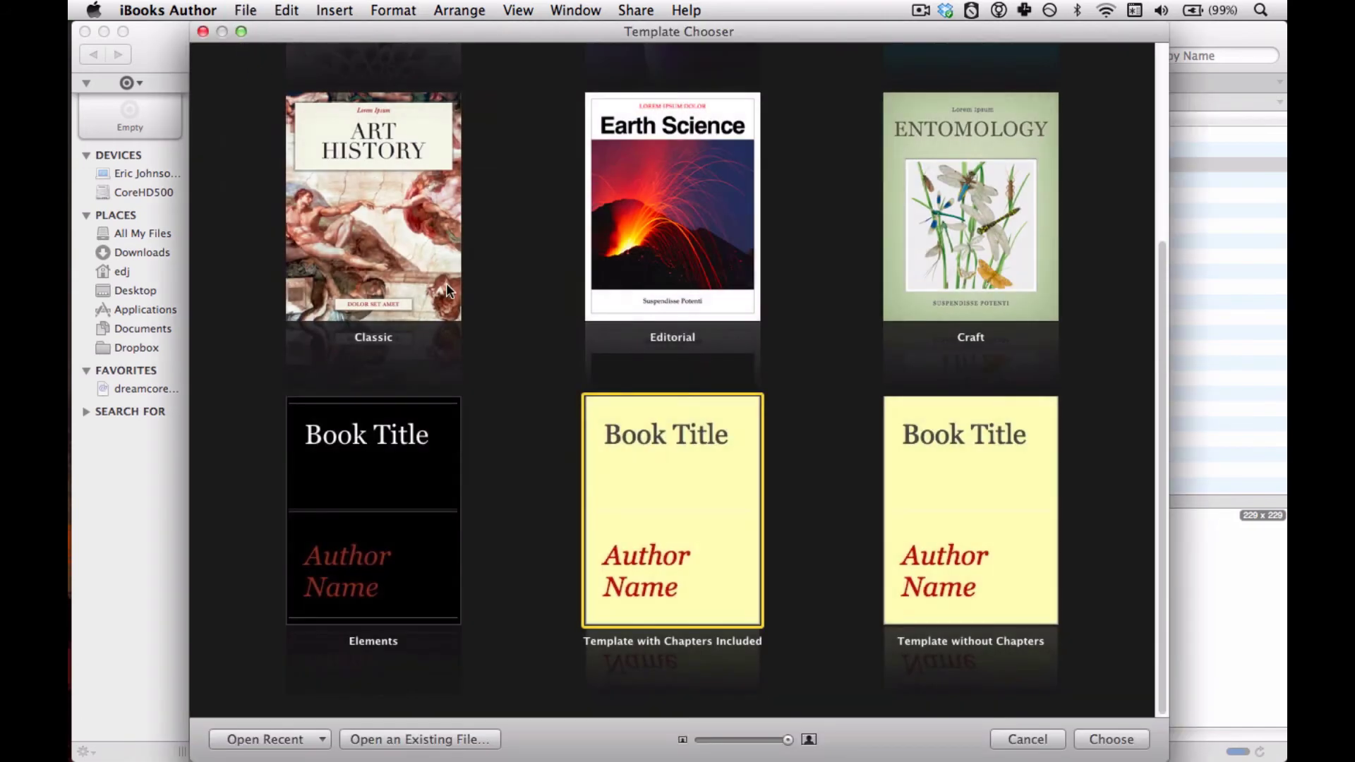
Look through the available templates and create a new book from "Template without Chapters".
{"action": "scroll", "coordinate": [446, 284], "scroll_direction": "up", "scroll_amount": 5}
{"action": "scroll", "coordinate": [446, 284], "scroll_direction": "down", "scroll_amount": 5}
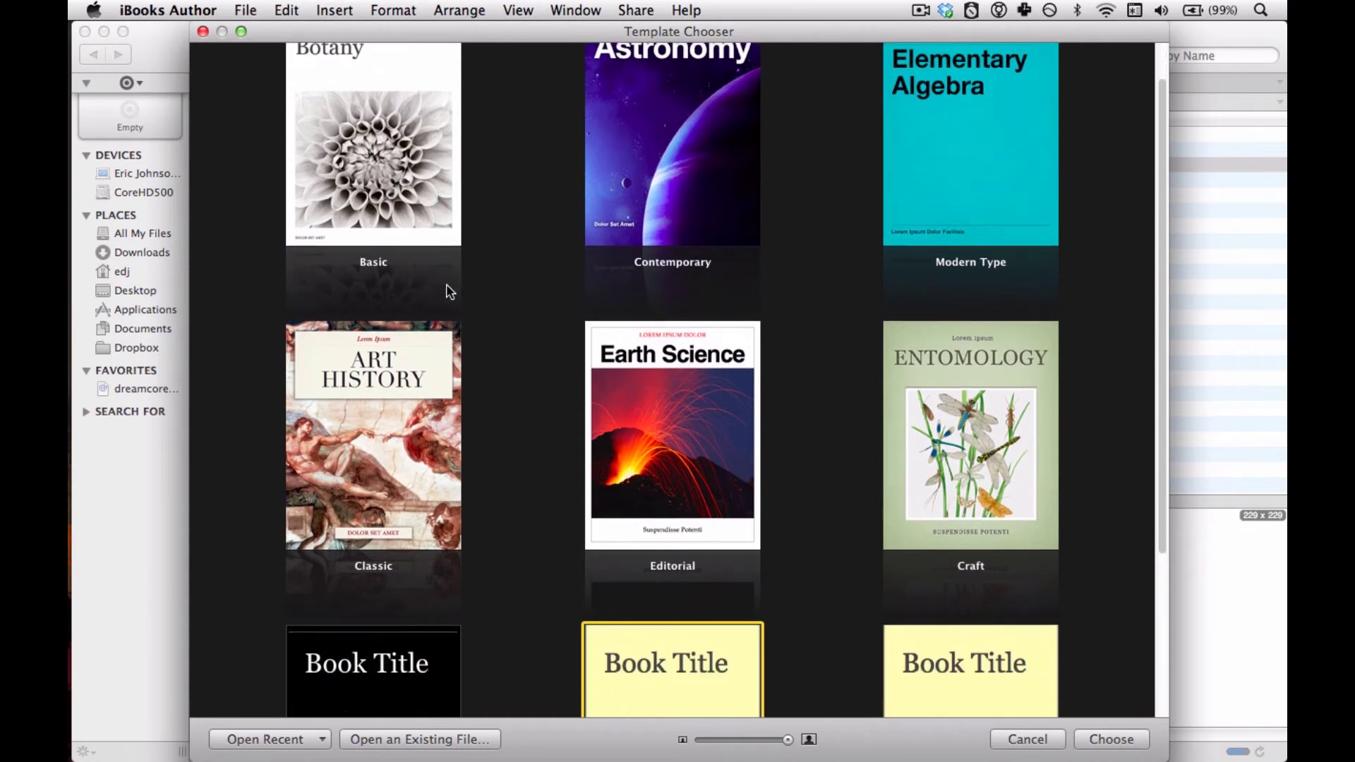
{"action": "scroll", "coordinate": [446, 290], "scroll_direction": "down", "scroll_amount": 1}
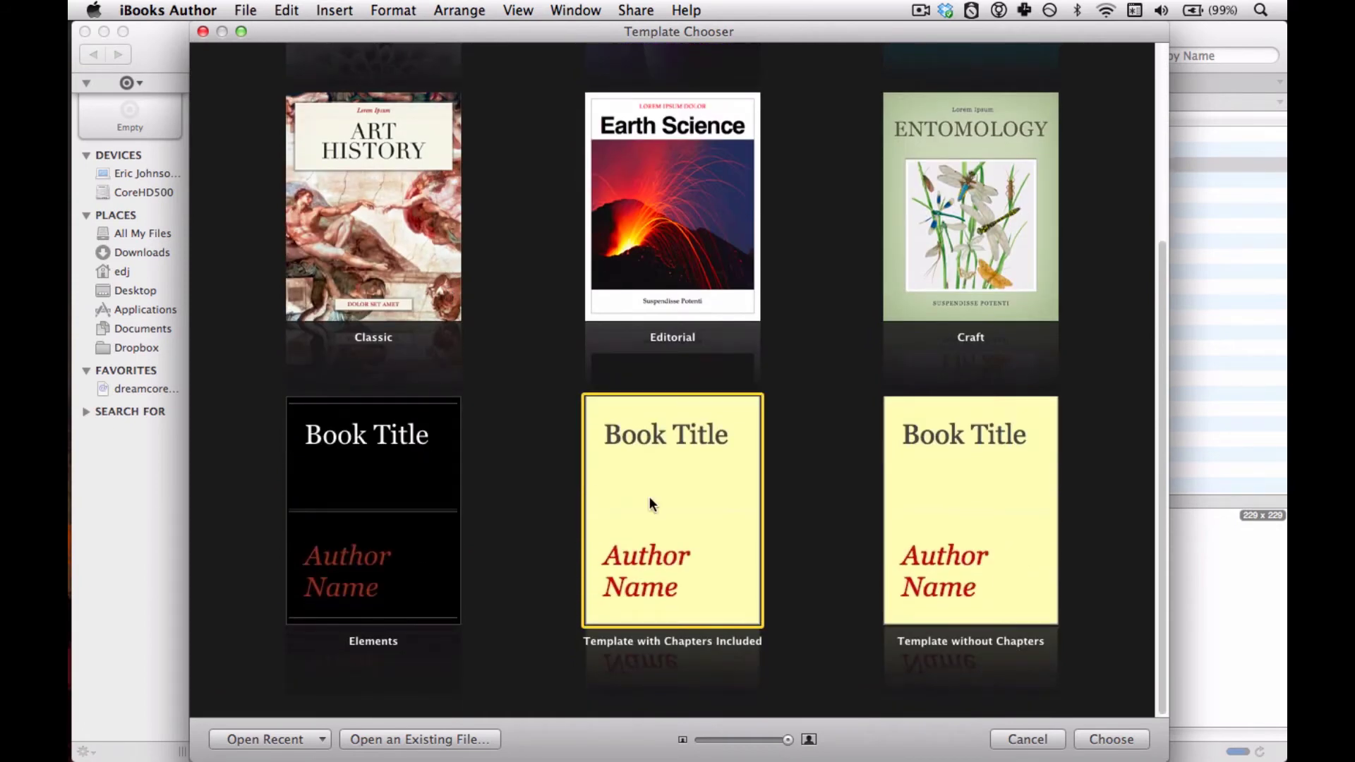
{"action": "left_click", "coordinate": [1005, 524]}
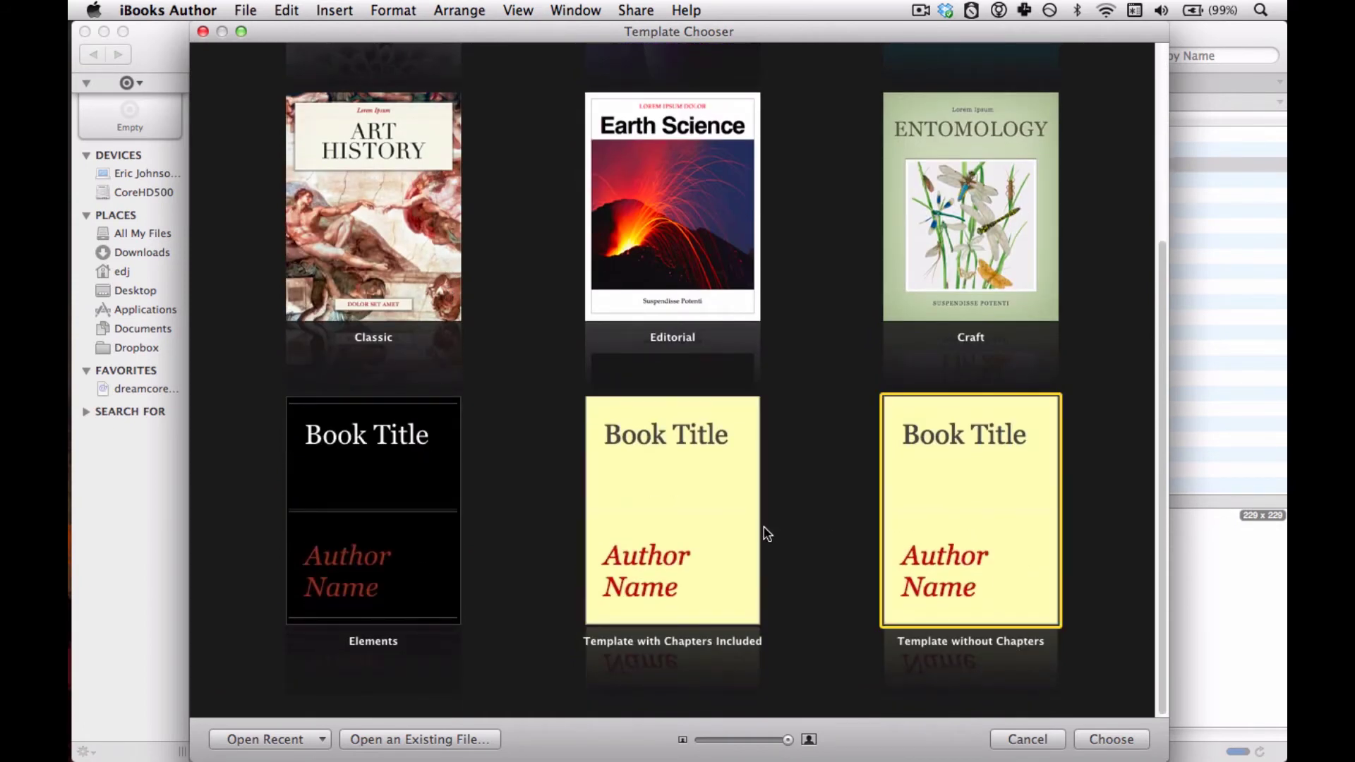
{"action": "double_click", "coordinate": [986, 503]}
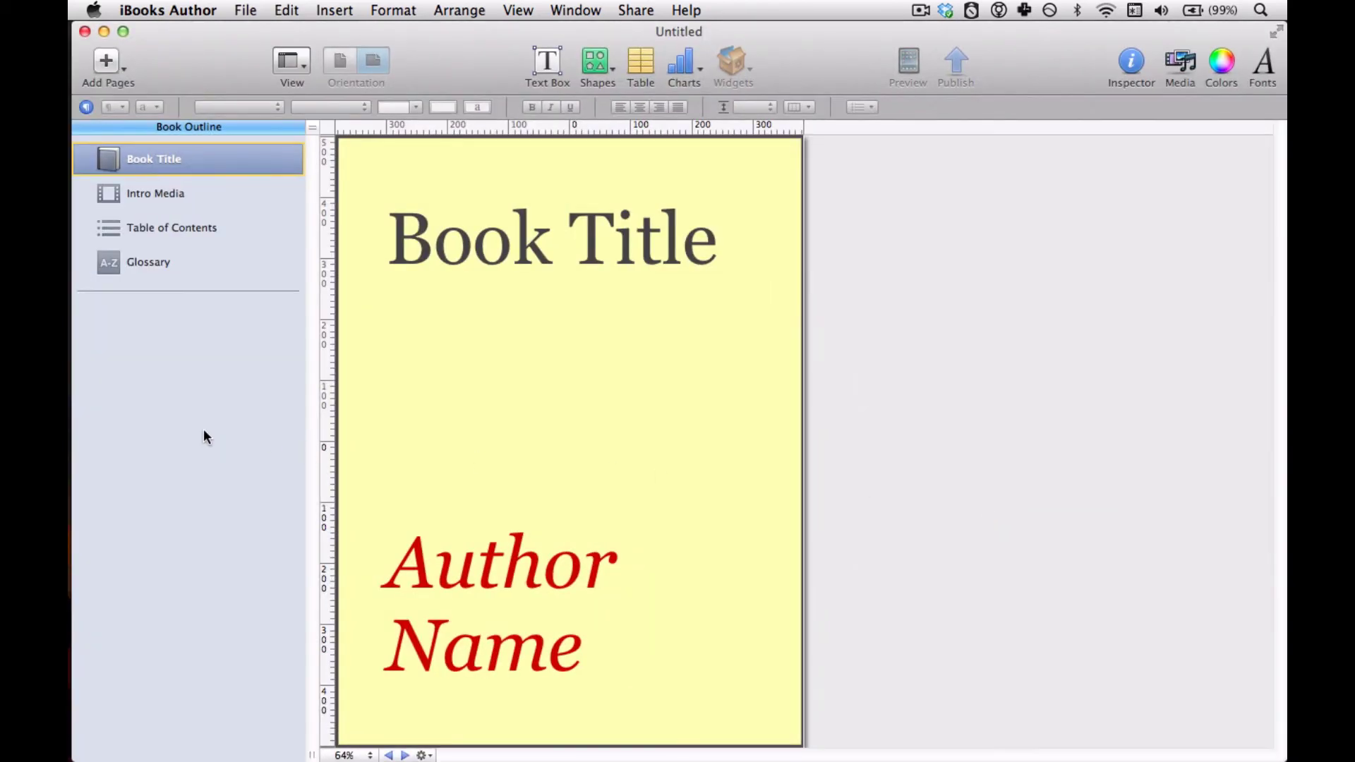
Create a second new book based on "Template with Chapters Included".
{"action": "left_click", "coordinate": [254, 9]}
{"action": "left_click", "coordinate": [268, 54]}
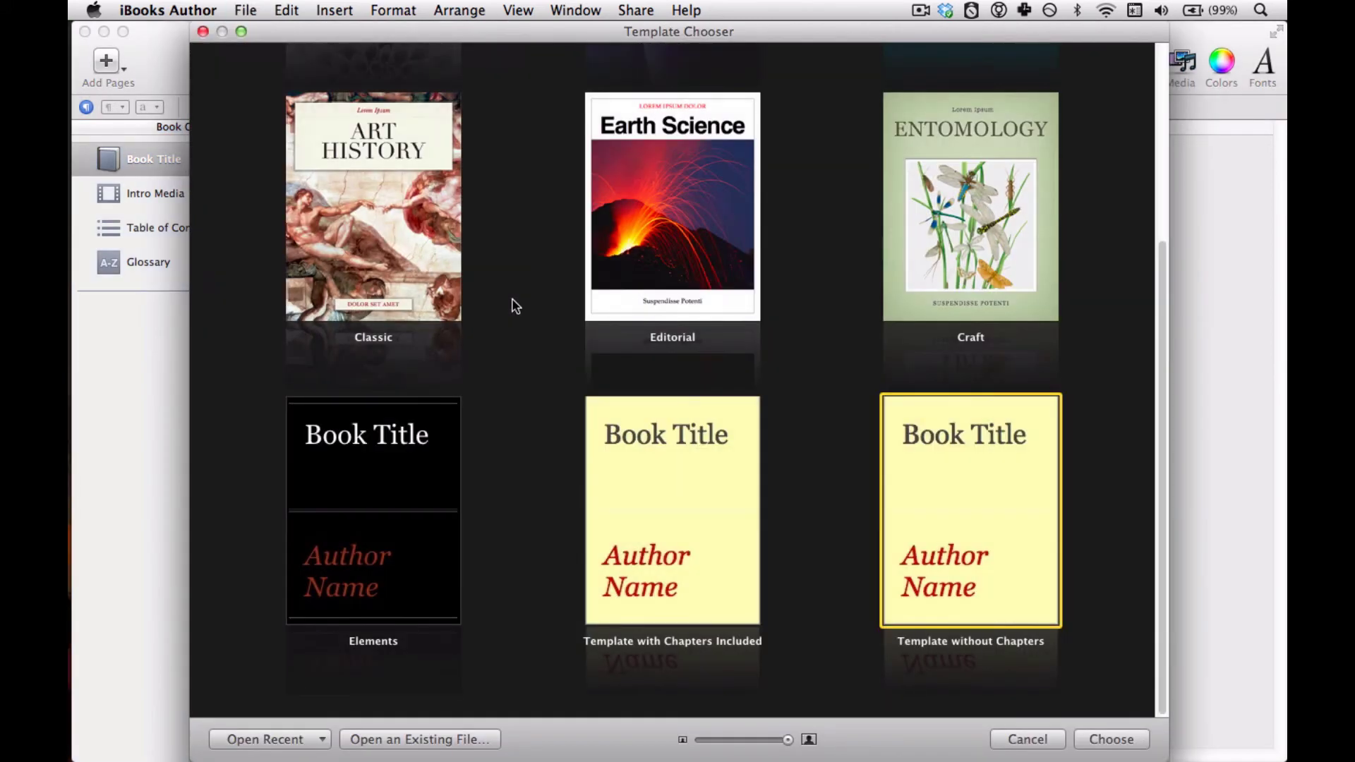
{"action": "double_click", "coordinate": [660, 511]}
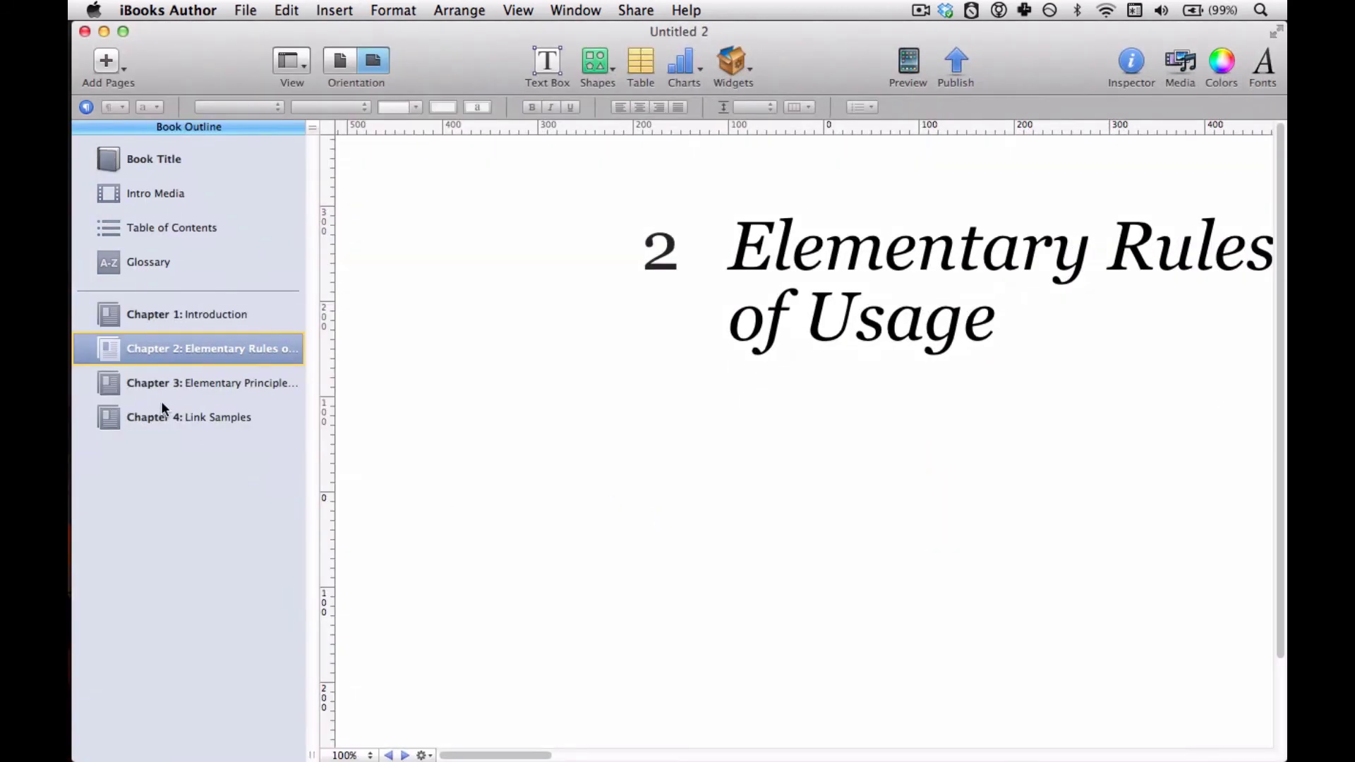
Look through the pages of Chapter 3 in the new book with the page zoom set to 75%.
{"action": "left_click", "coordinate": [191, 387]}
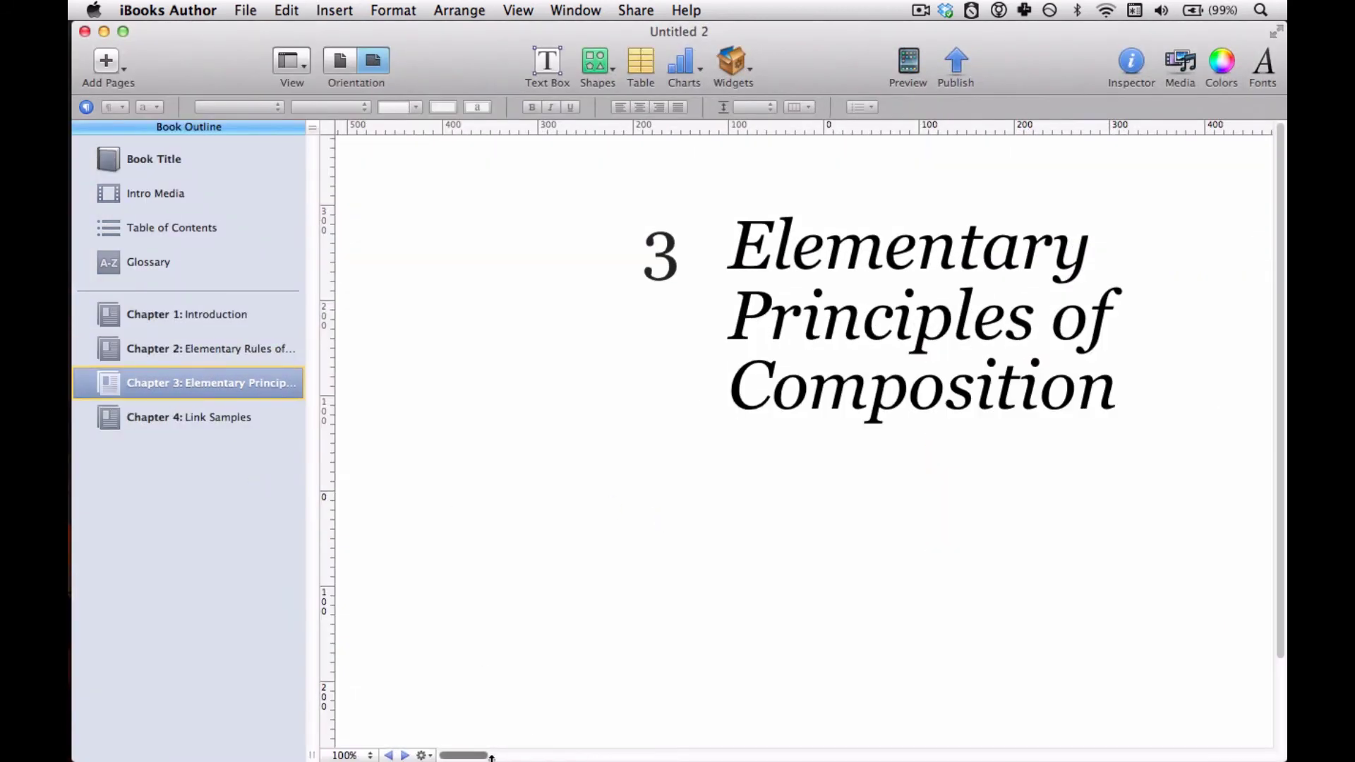
{"action": "left_click_drag", "start_coordinate": [465, 756], "coordinate": [573, 756]}
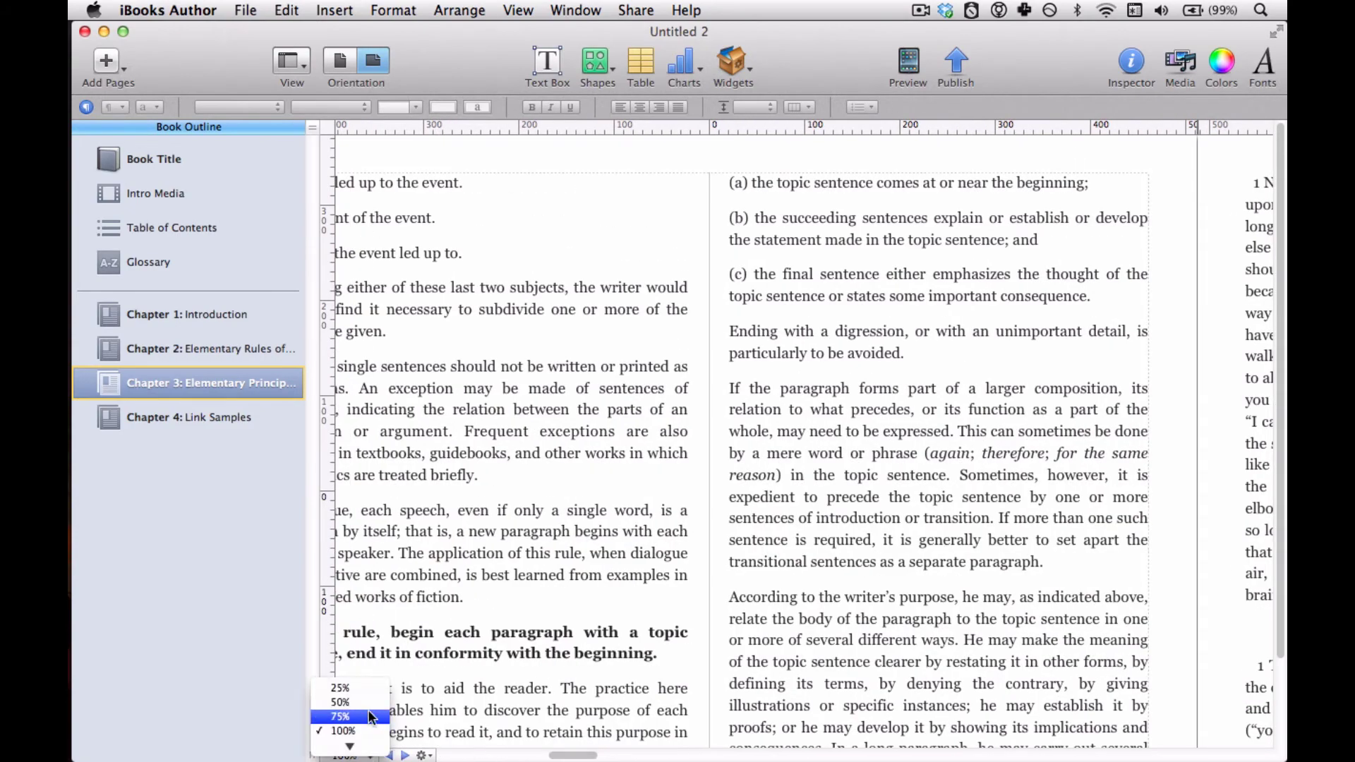
{"action": "left_click", "coordinate": [342, 716]}
{"action": "scroll", "coordinate": [804, 395], "scroll_direction": "right", "scroll_amount": 10}
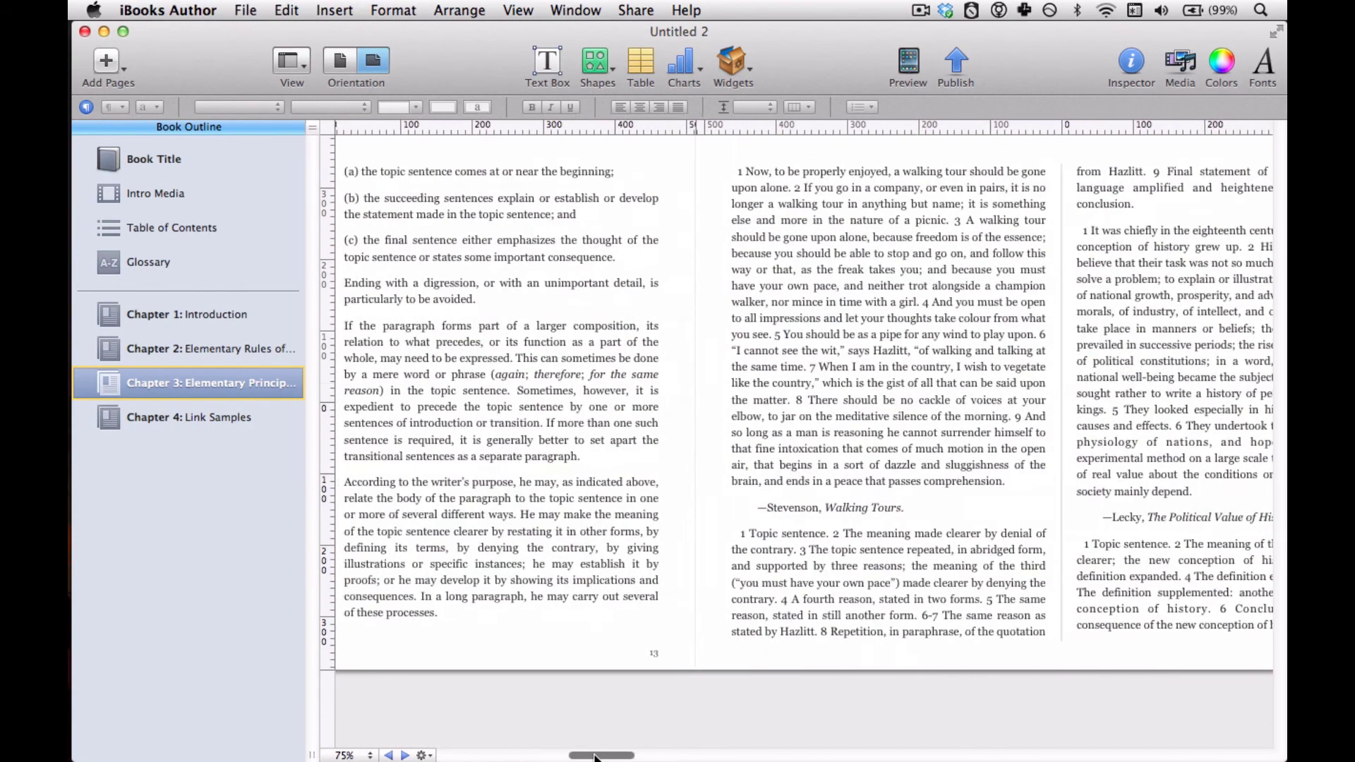
{"action": "scroll", "coordinate": [804, 395], "scroll_direction": "left", "scroll_amount": 15}
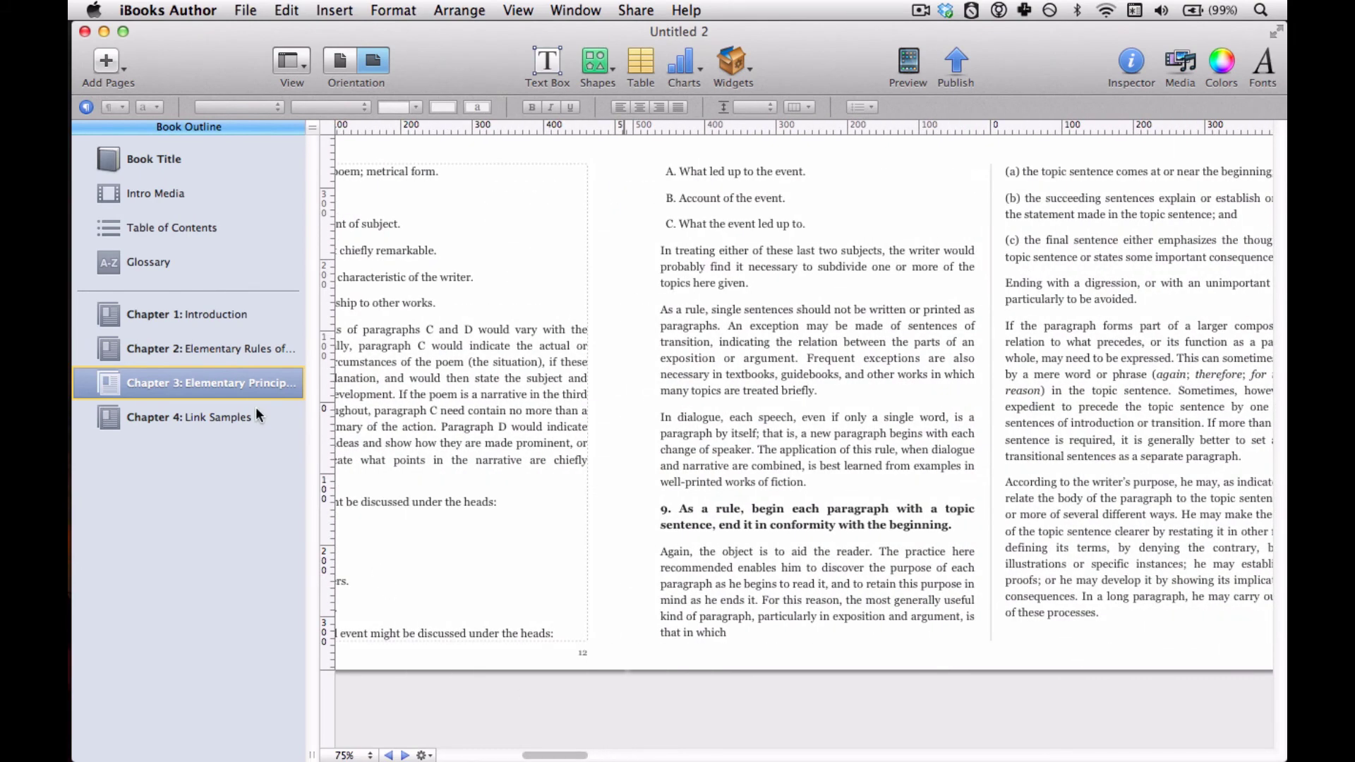
Examine the pages of Chapter 2 and Chapter 1, selecting the Depot Building Fire movie in Chapter 1.
{"action": "left_click", "coordinate": [242, 348]}
{"action": "left_click", "coordinate": [570, 755]}
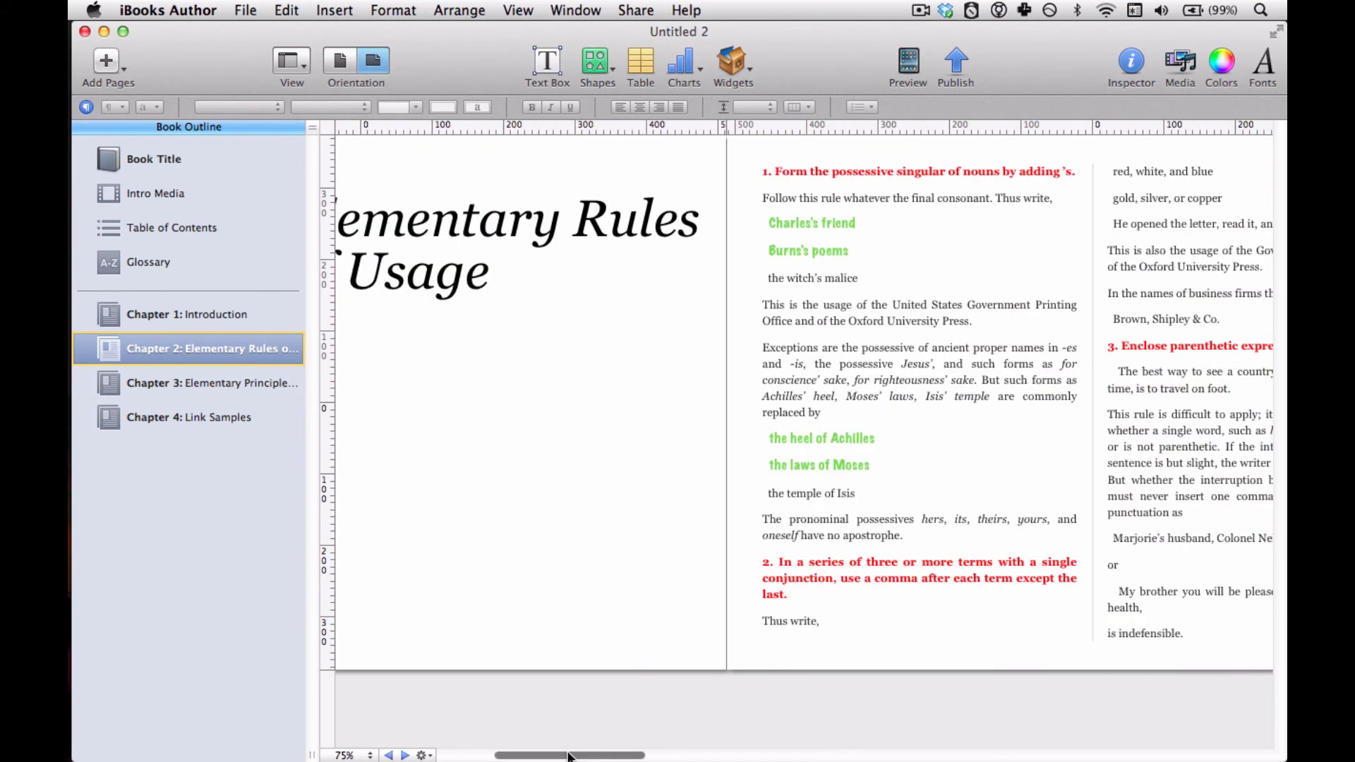
{"action": "scroll", "coordinate": [569, 755], "scroll_direction": "right", "scroll_amount": 5}
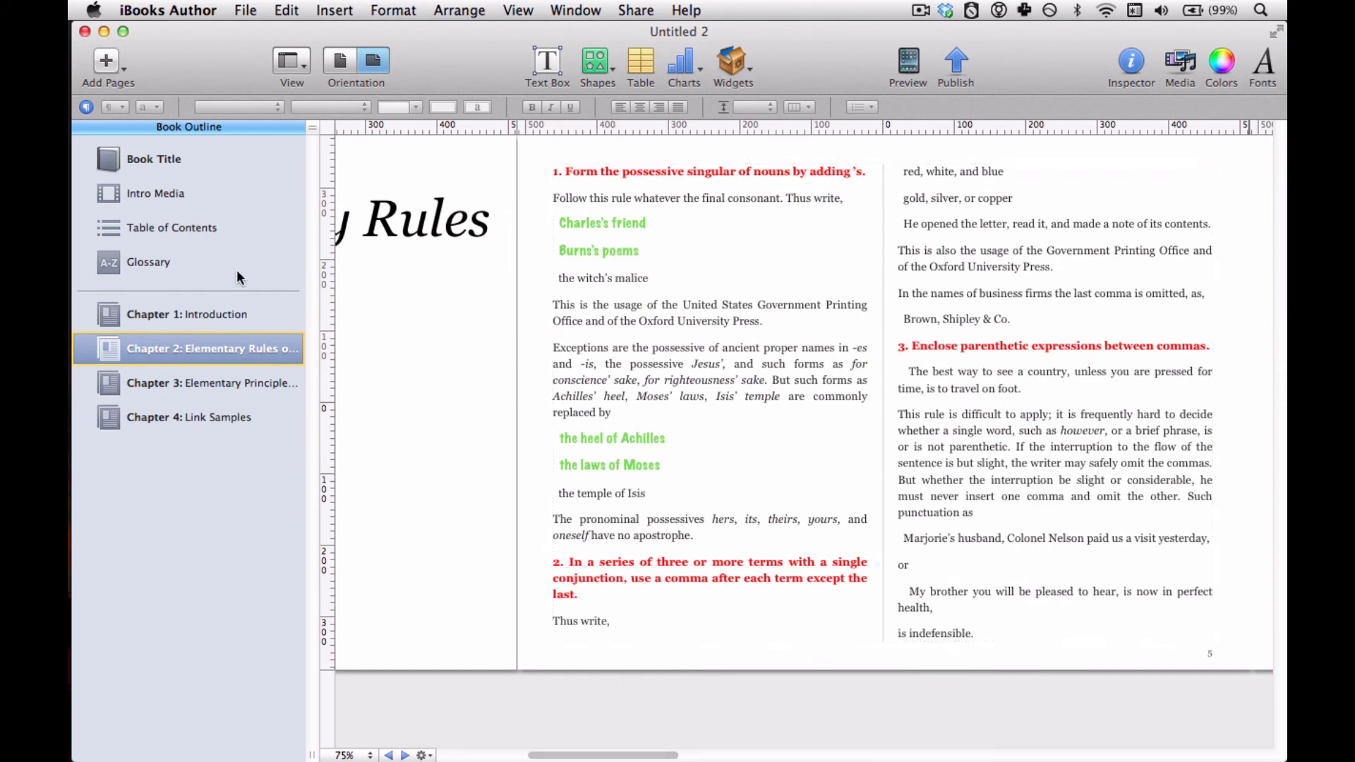
{"action": "left_click", "coordinate": [227, 318]}
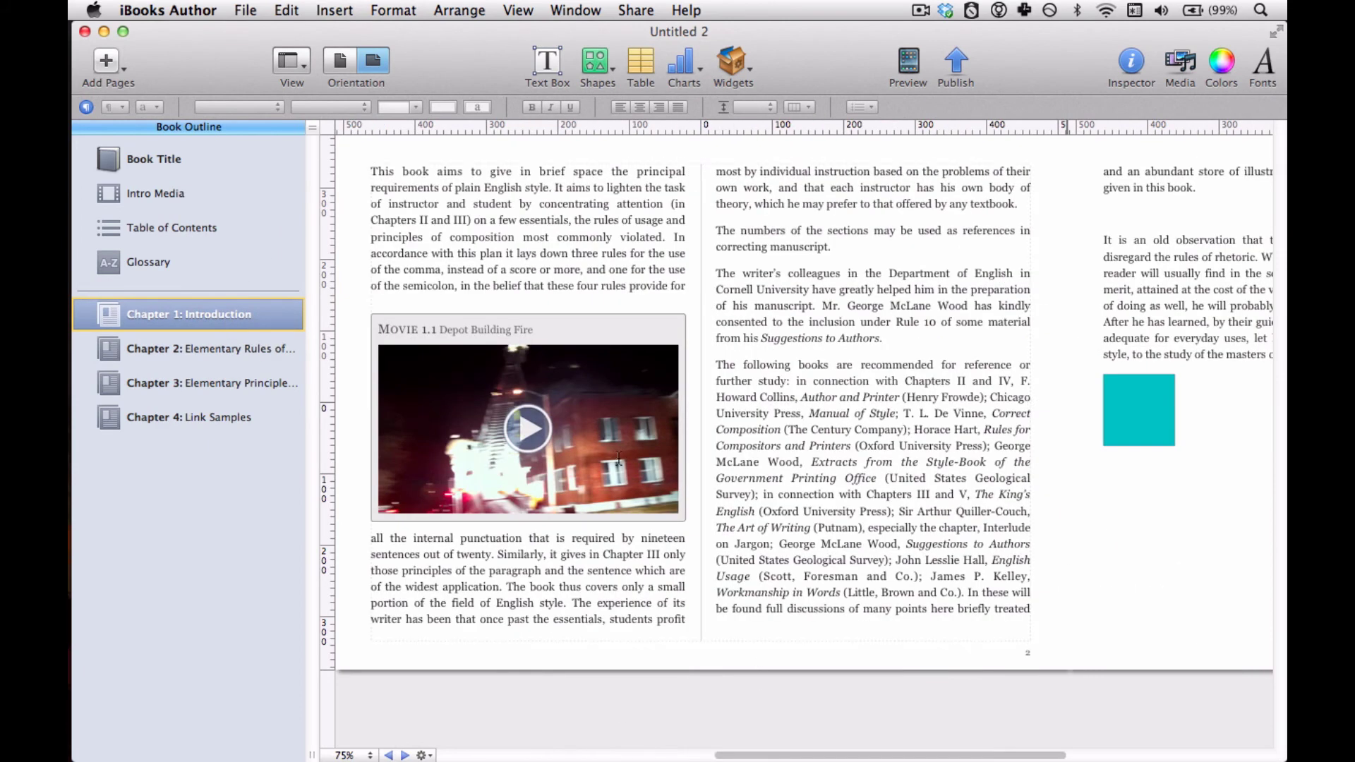
{"action": "left_click", "coordinate": [761, 465]}
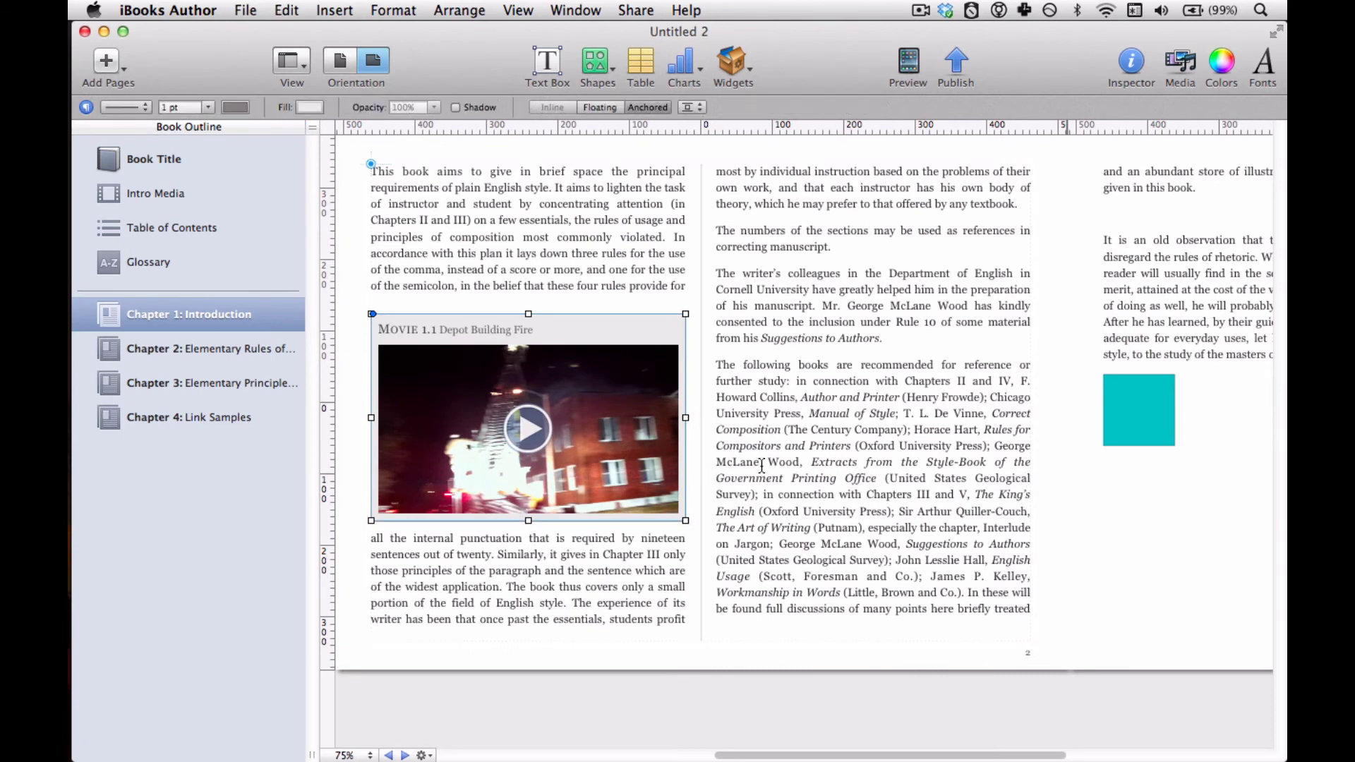